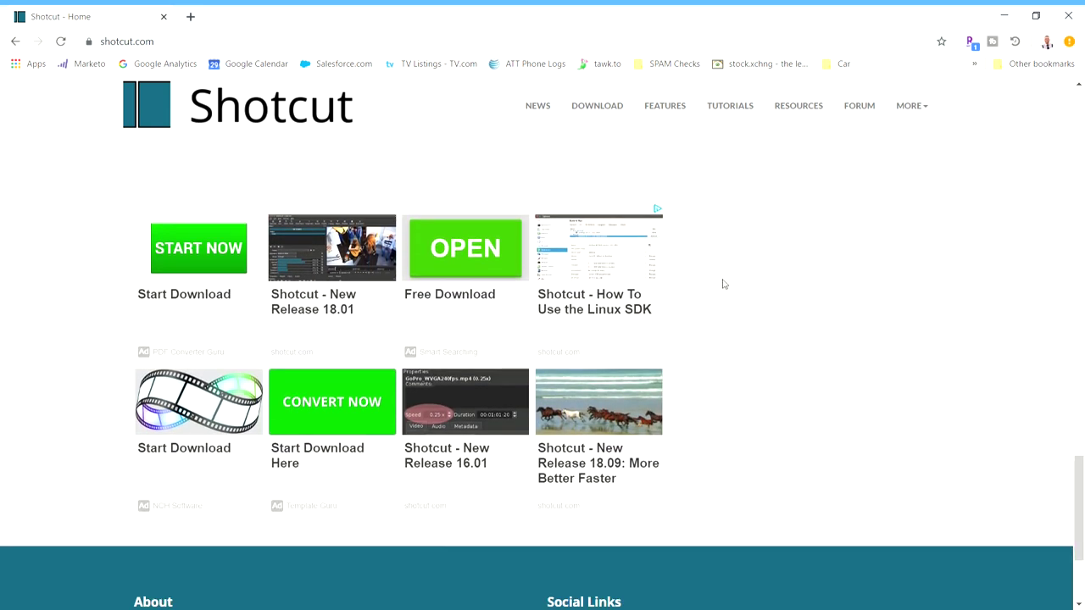
Open the Features page of the Shotcut website and look through the full list of features
left_click(678, 107)
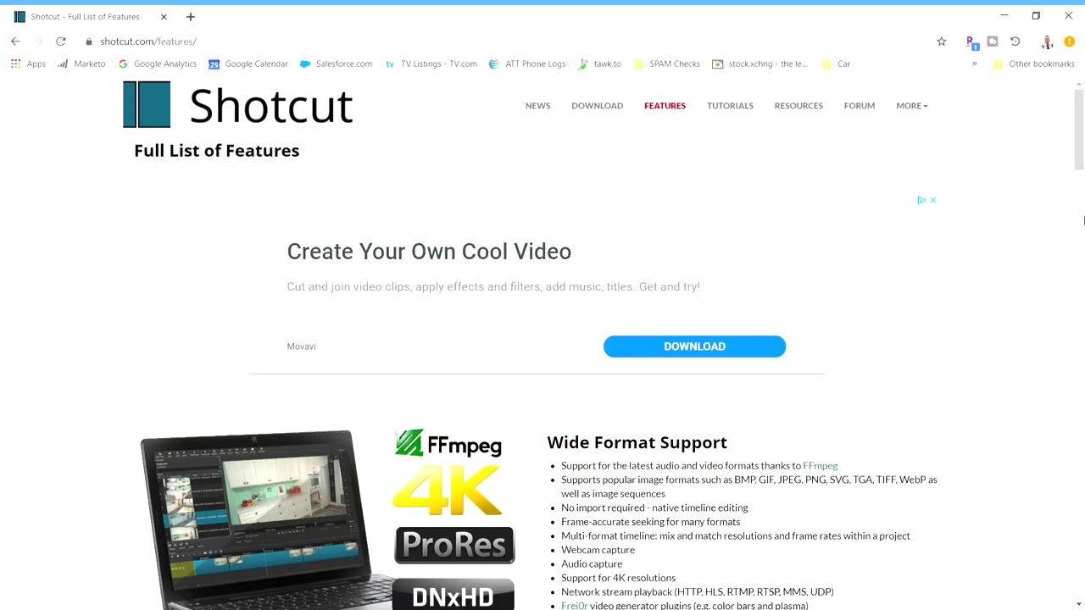
left_click_drag(1080, 165, 1078, 555)
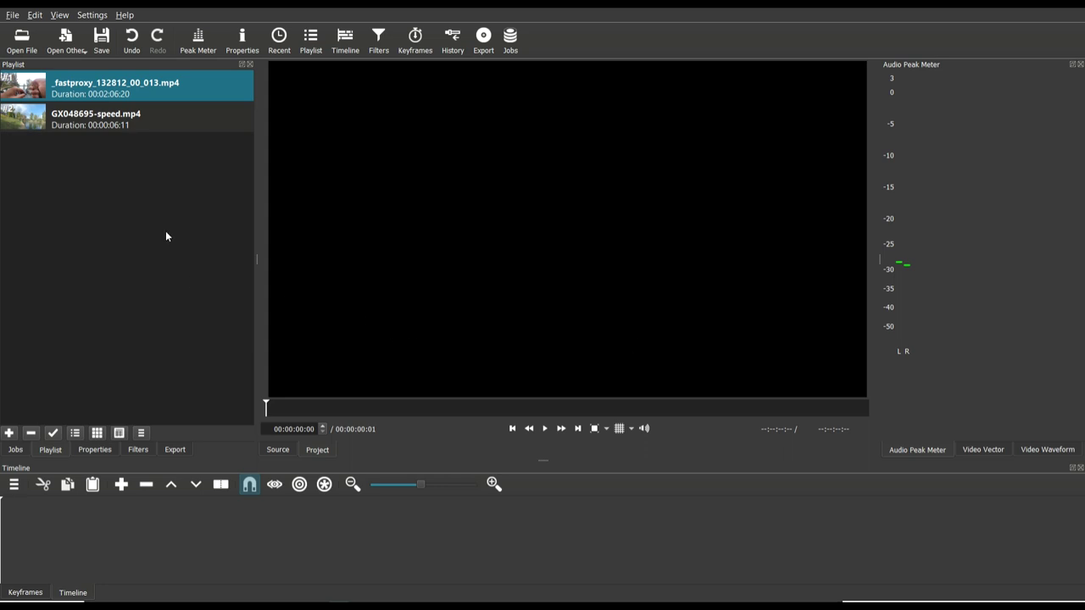
Place GX048695-speed.mp4 at the start of a timeline video track and briefly preview it from the beginning
left_click_drag(23, 129, 117, 529)
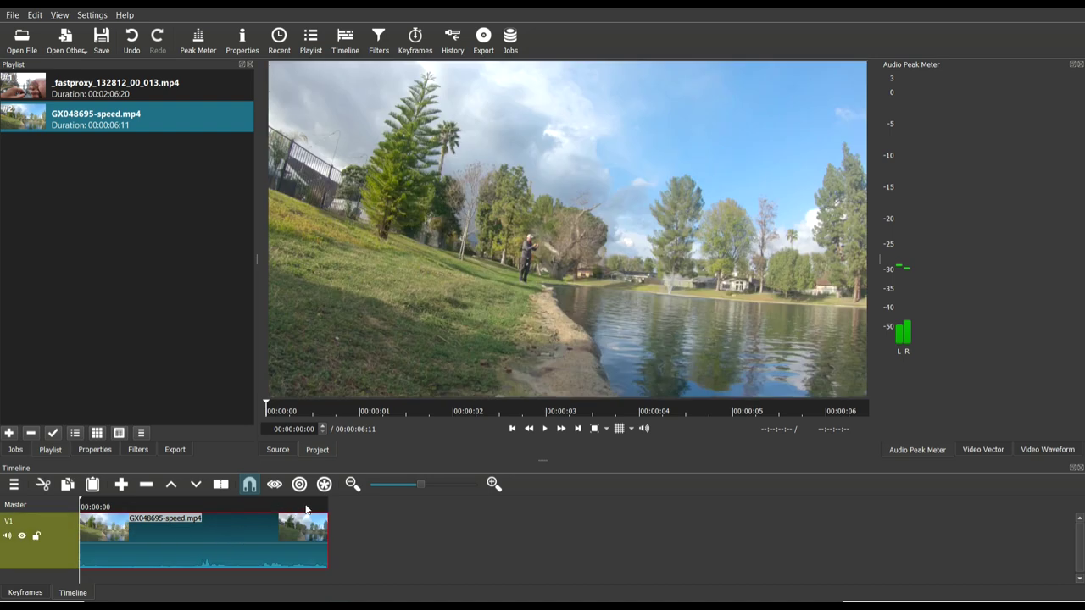
left_click(238, 505)
left_click(511, 428)
left_click(545, 429)
left_click(545, 428)
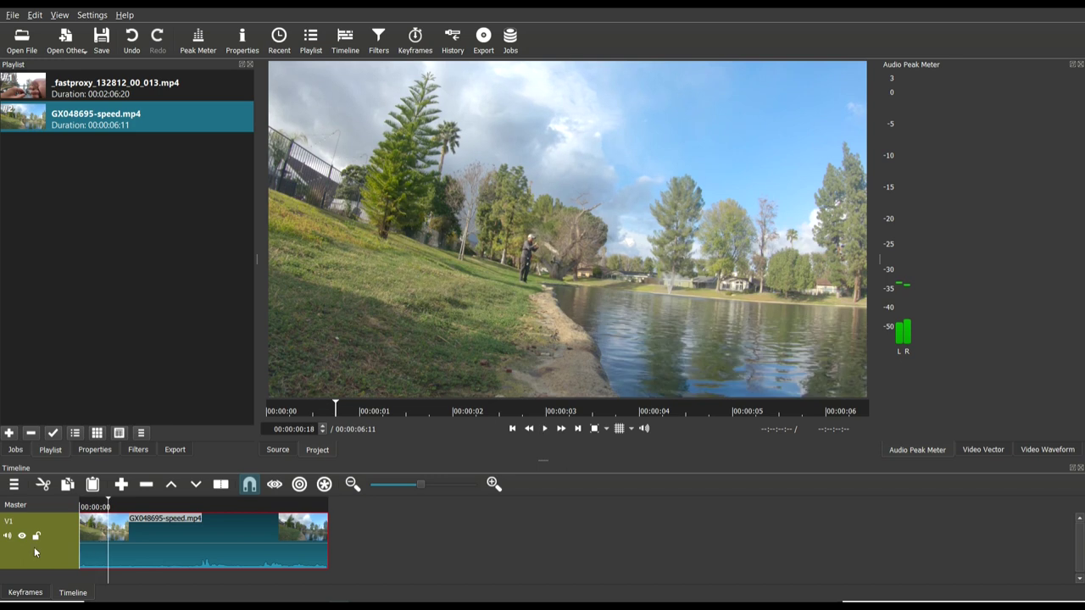
Mute track V1 and play its clip from the beginning to the end
left_click(8, 535)
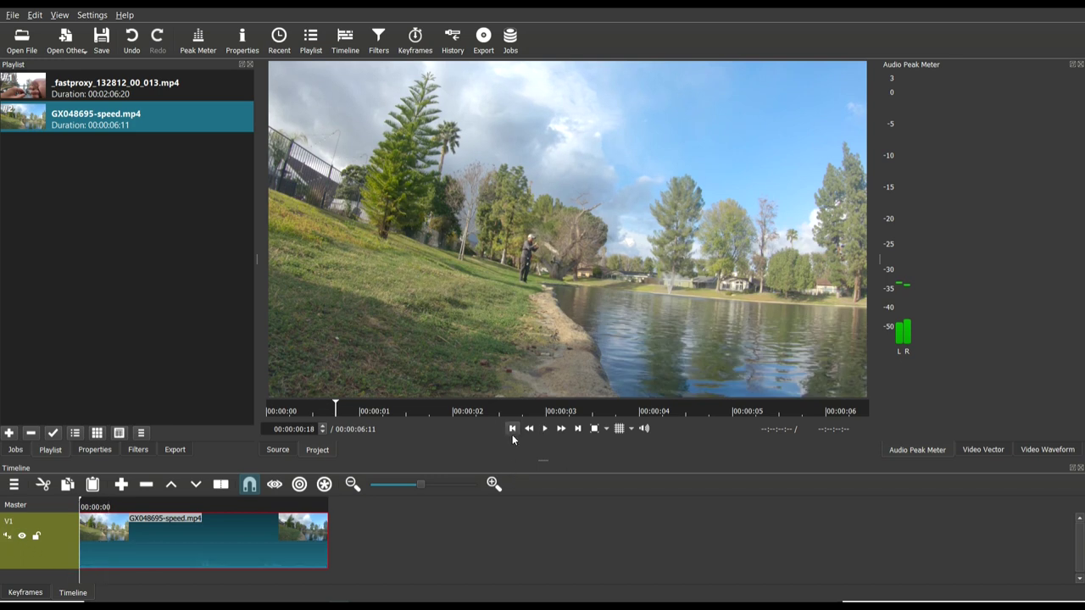
left_click(512, 430)
left_click(545, 429)
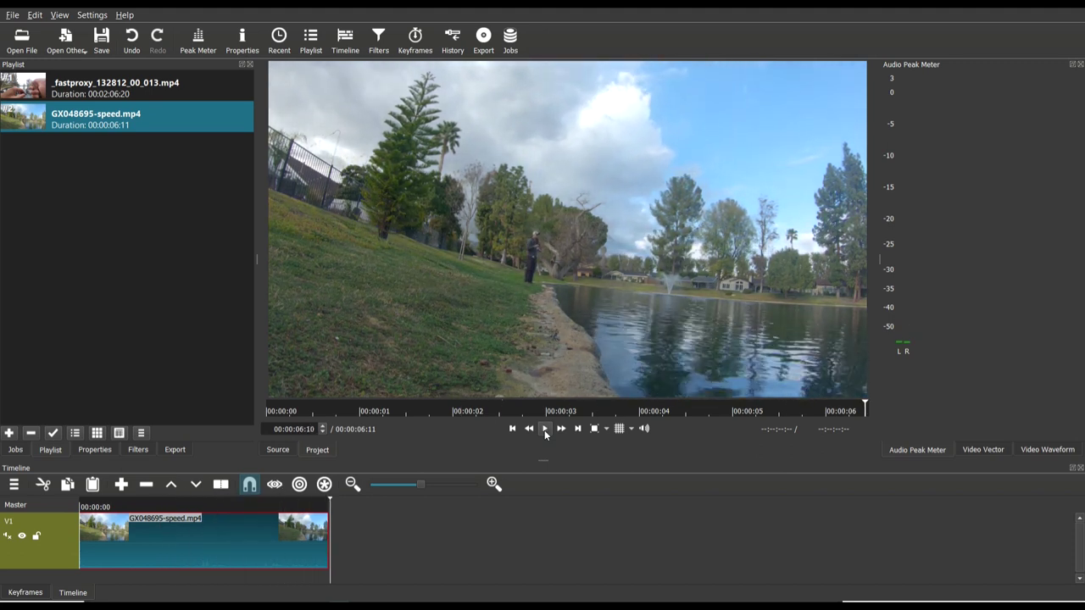
left_click(545, 429)
Add a second video track above V1 and enlarge the timeline area to show both tracks
left_click(296, 507)
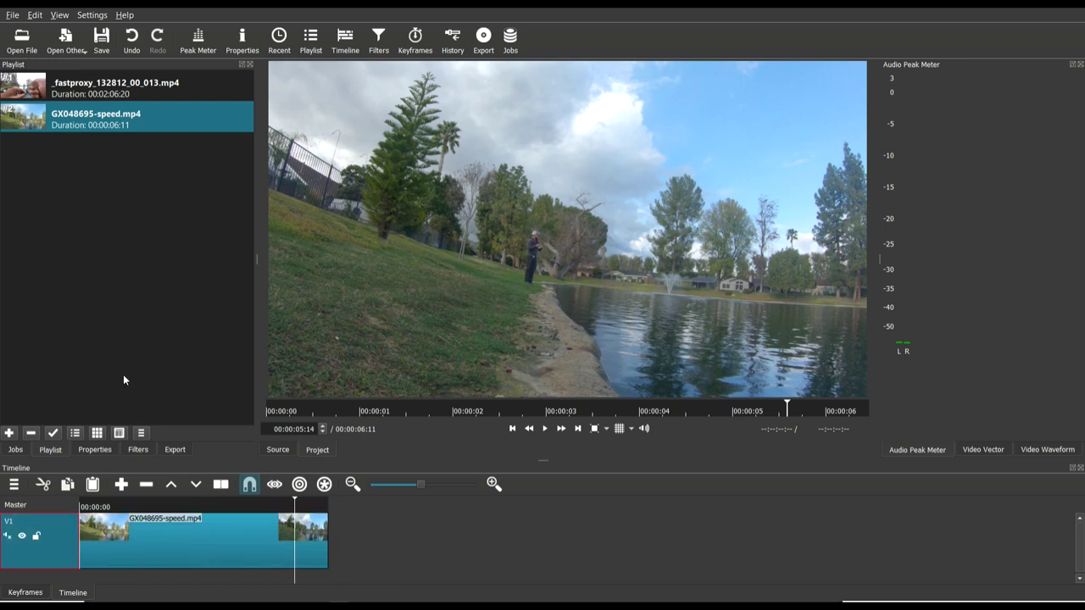
key("ctrl+i")
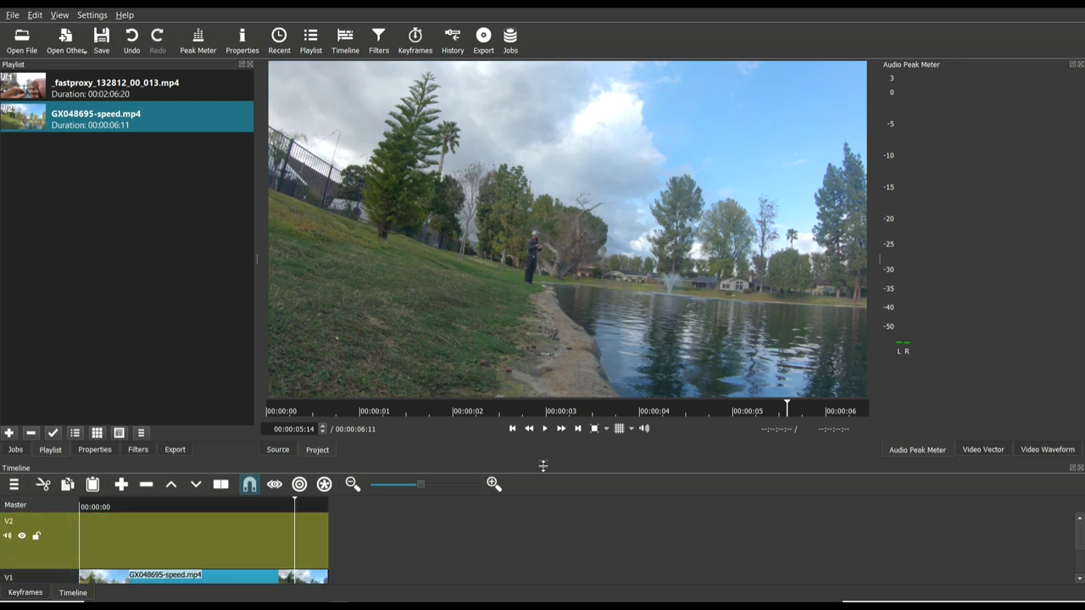
left_click_drag(544, 466, 555, 364)
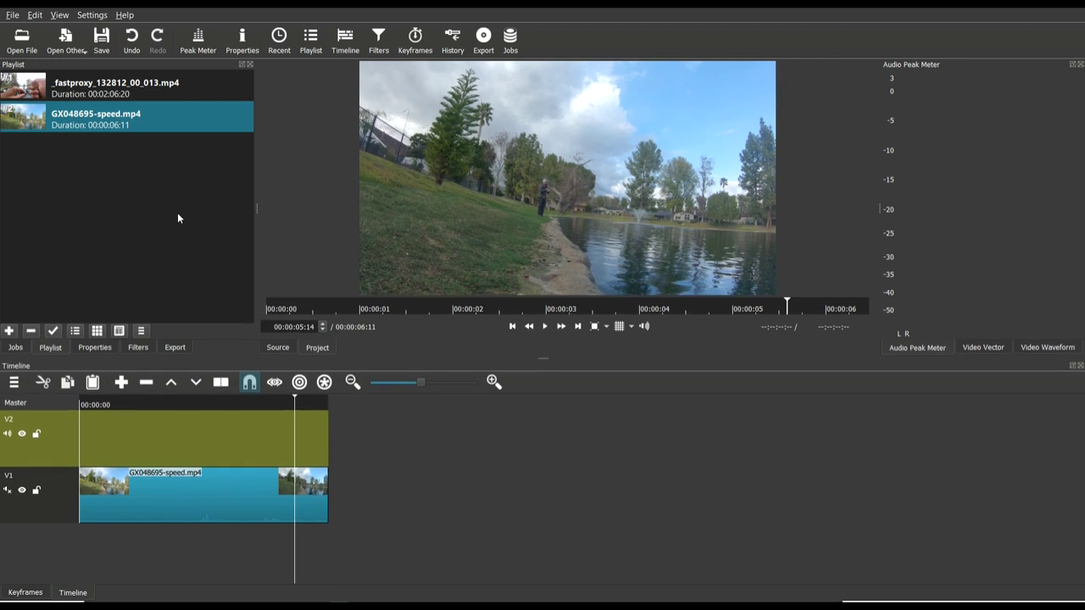
Place _fastproxy_132812_00_013.mp4 on track V2, starting exactly where the V1 clip ends
left_click_drag(39, 99, 360, 440)
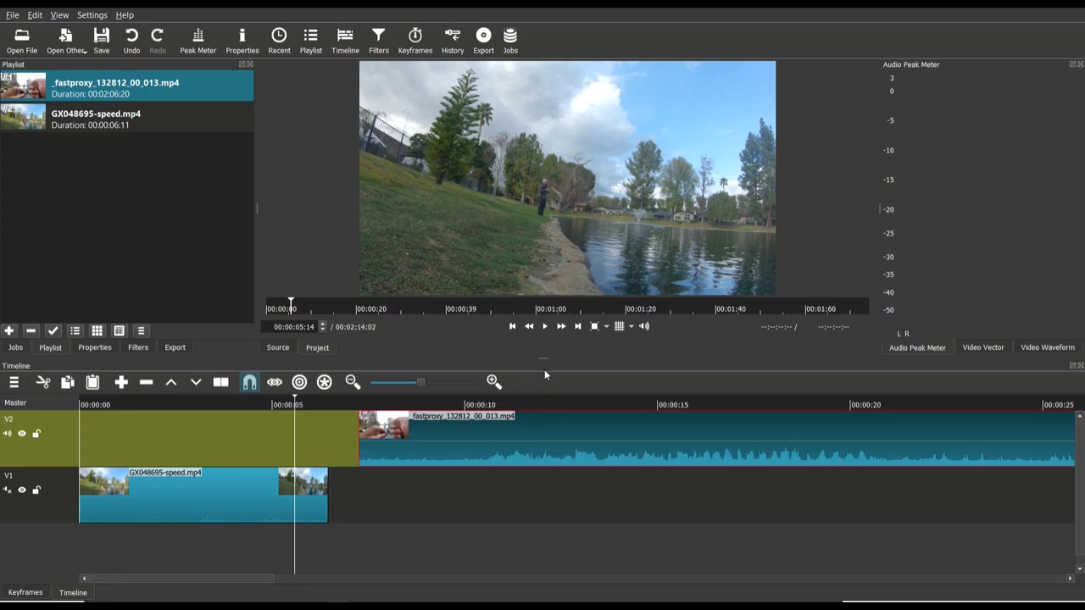
left_click_drag(551, 365, 542, 436)
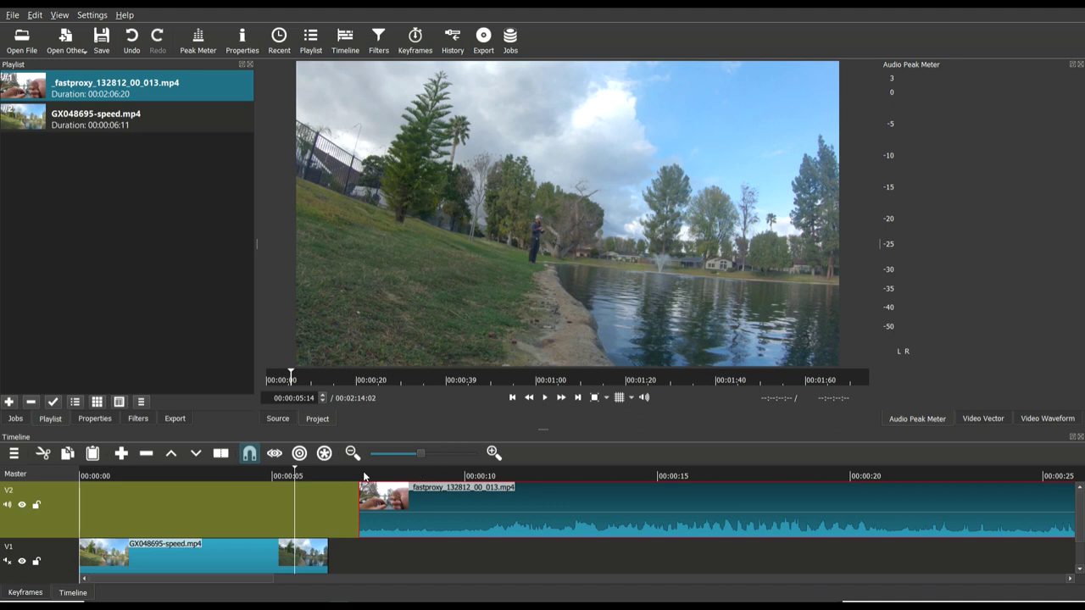
left_click_drag(434, 518, 402, 515)
Preview the change between the two clips, mute track V2, and play the passage again
left_click(546, 398)
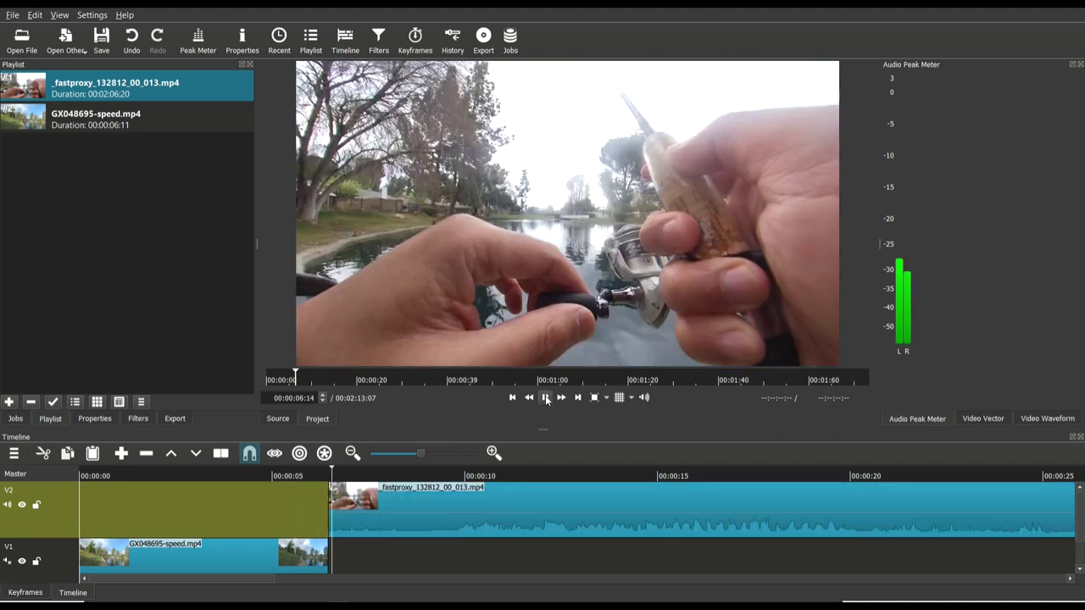
left_click(545, 398)
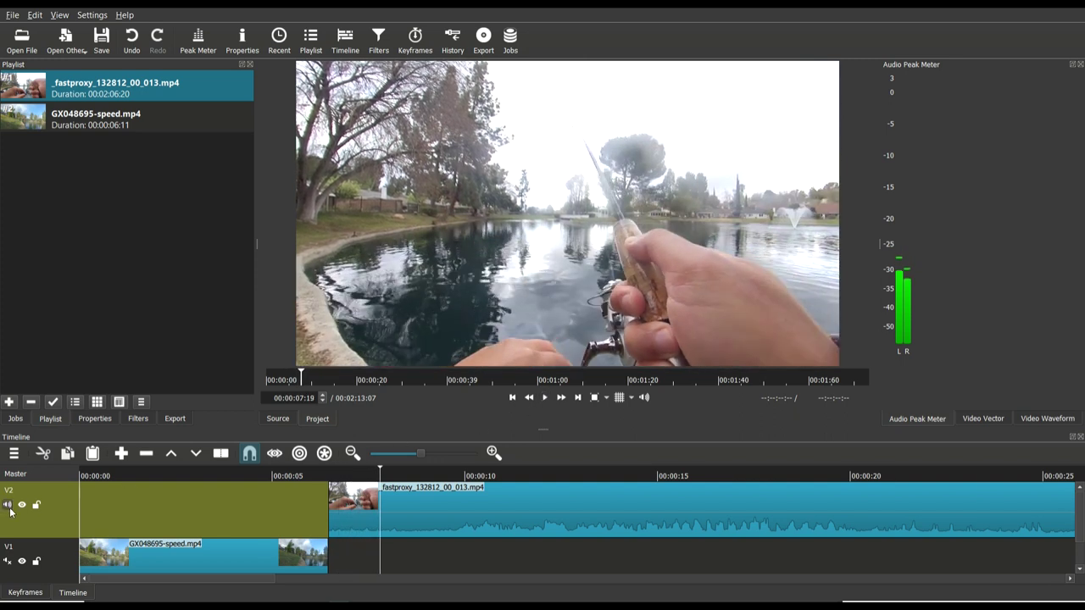
left_click(308, 475)
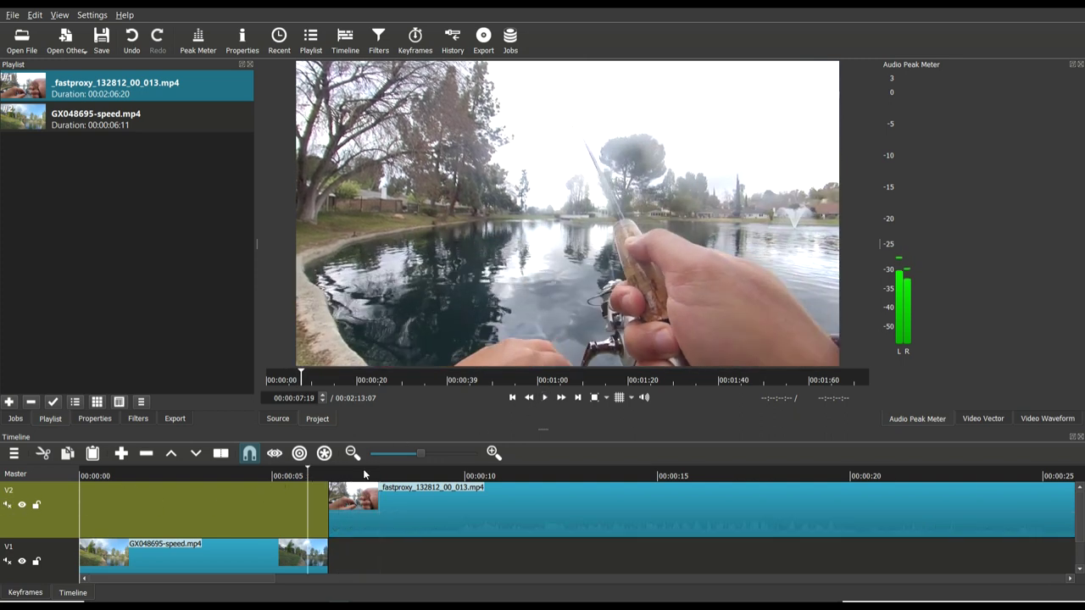
left_click(544, 398)
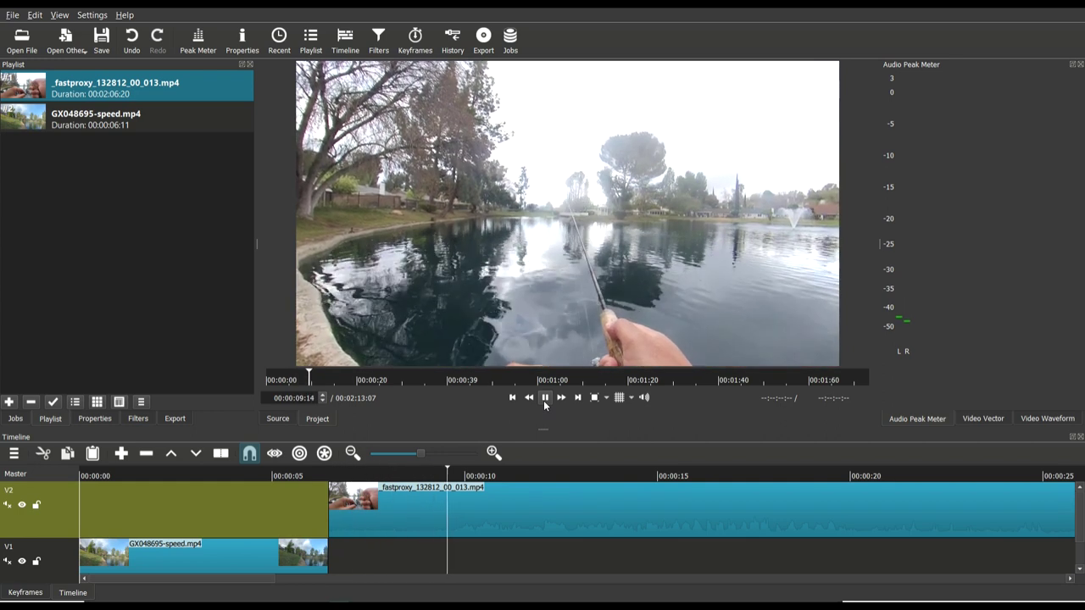
Split the _fastproxy_132812_00_013.mp4 clip on track V2 at 00:00:09:19
left_click(545, 402)
key("Left")
key("Left")
key("Left")
key("Left")
key("Left")
key("Left")
key("Left")
key("Left")
key("Left")
key("Left")
key("Left")
key("Left")
key("Left")
key("Left")
key("Left")
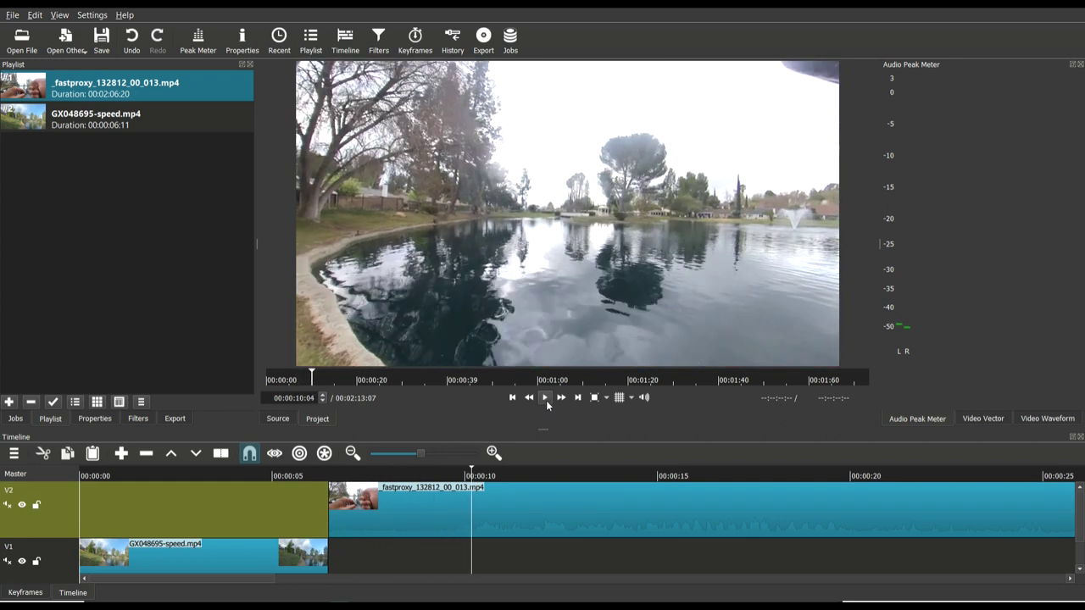
key("Left")
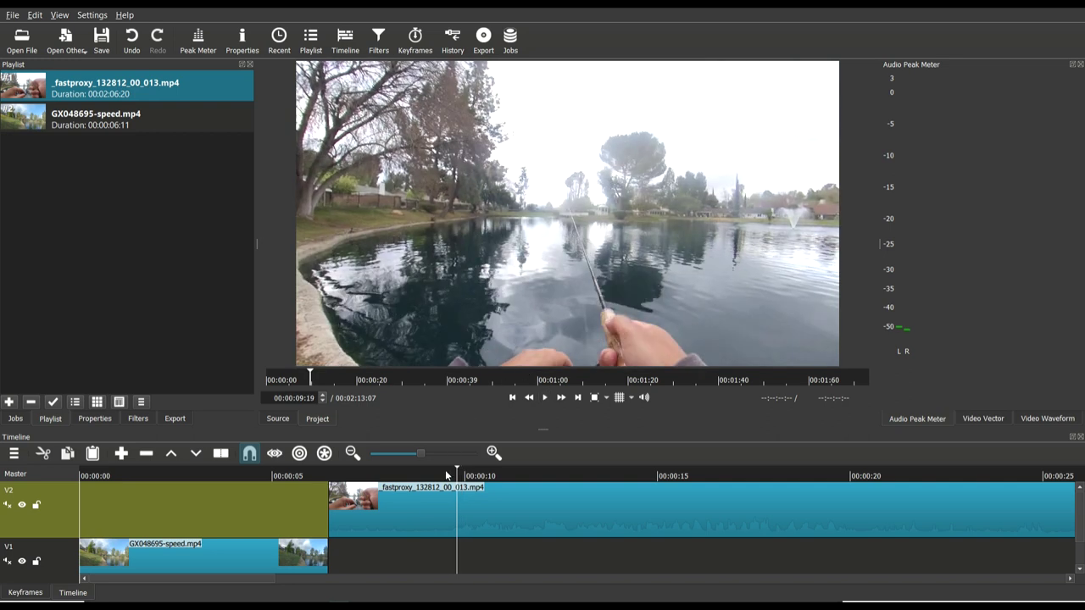
left_click(429, 499)
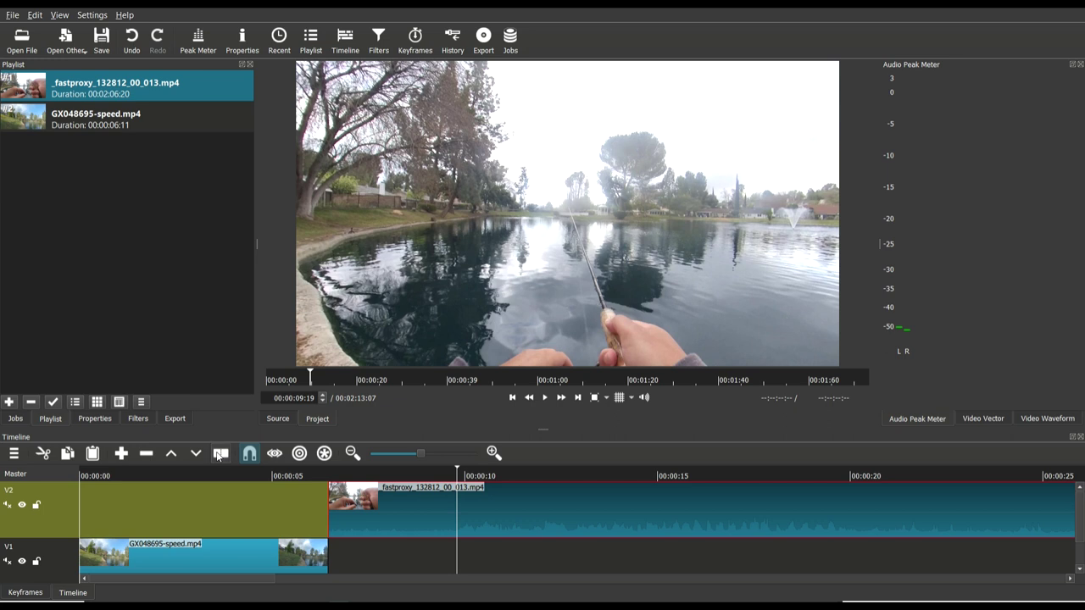
left_click(219, 454)
Cut the first piece of the split V2 clip out of the timeline and preview the new junction between the clips
left_click(387, 511)
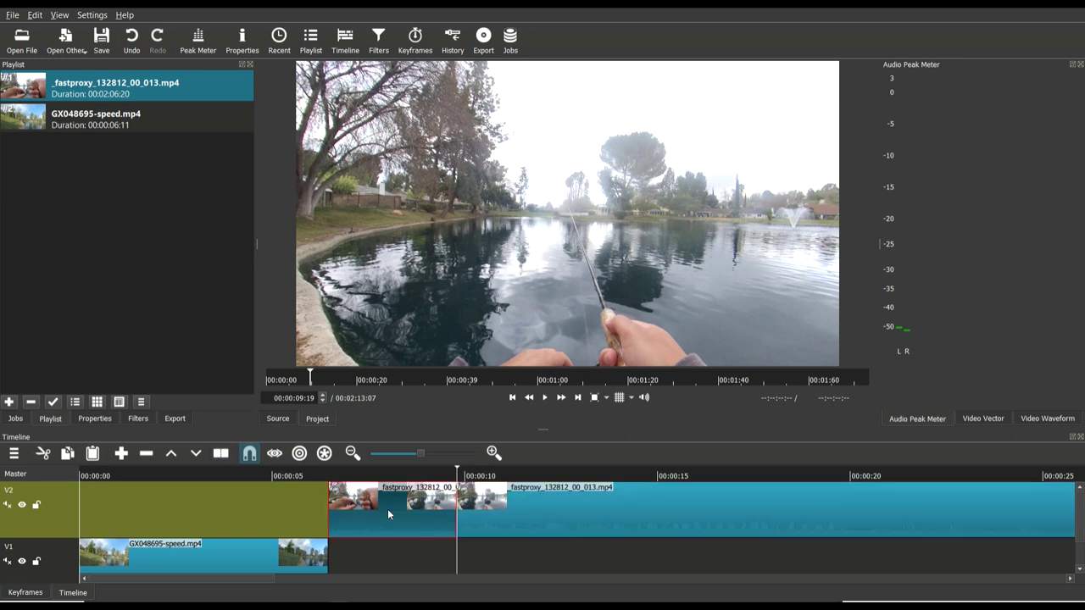
left_click(42, 453)
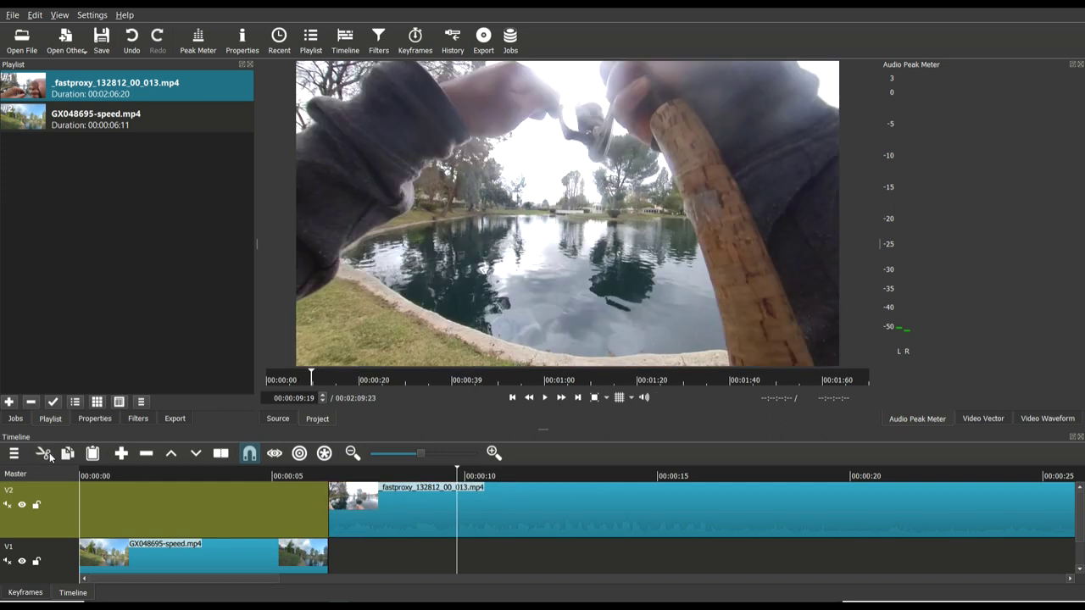
left_click_drag(328, 477, 292, 476)
left_click(544, 401)
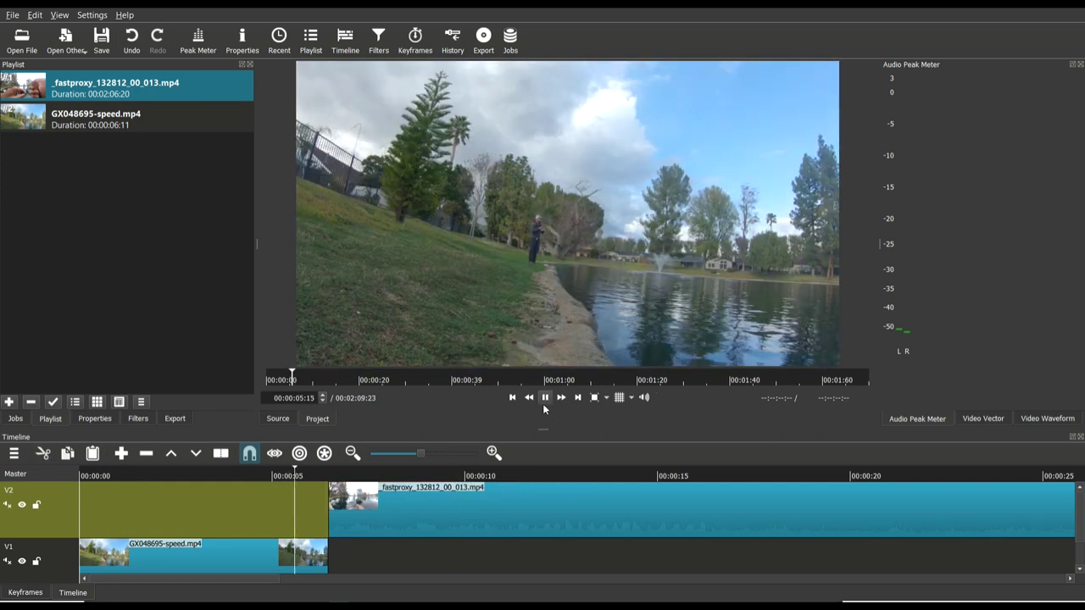
left_click(544, 402)
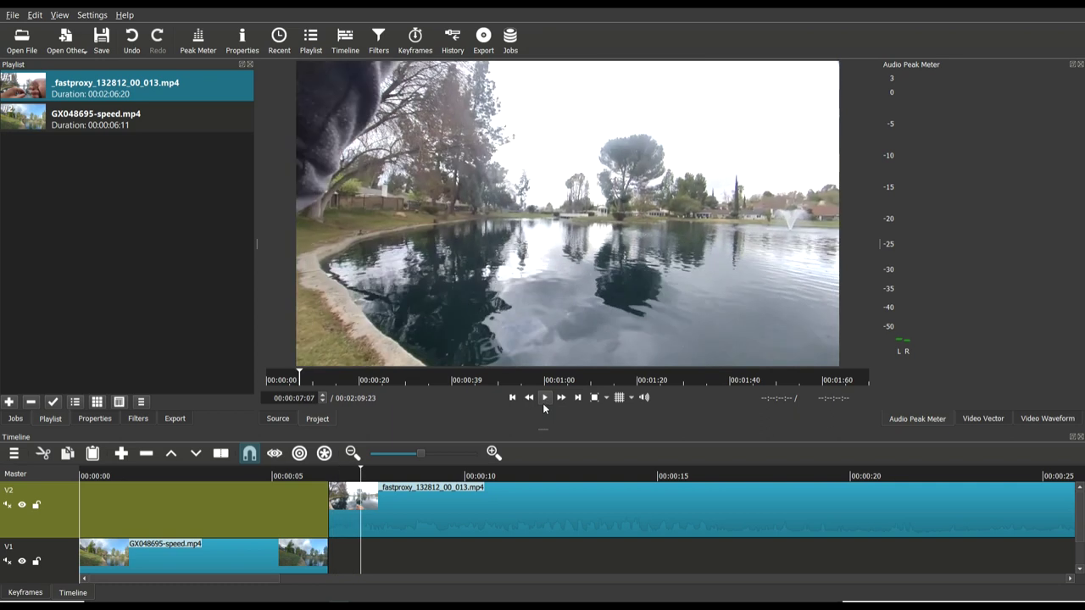
Enlarge the timeline area slightly and replay the junction from the V1 clip to the V2 clip
left_click_drag(546, 434, 553, 412)
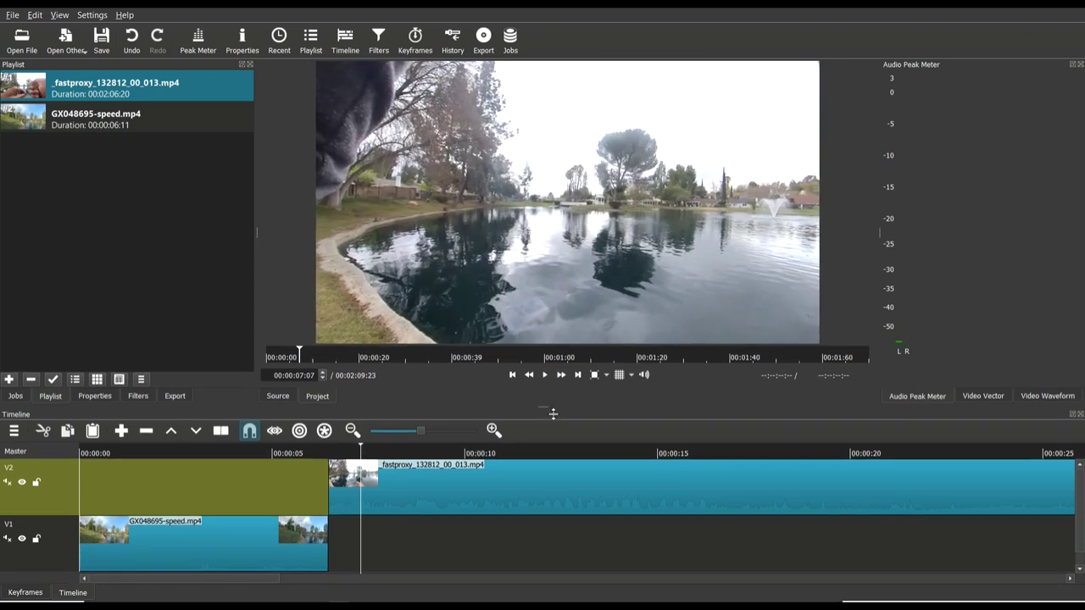
left_click(307, 458)
left_click(543, 376)
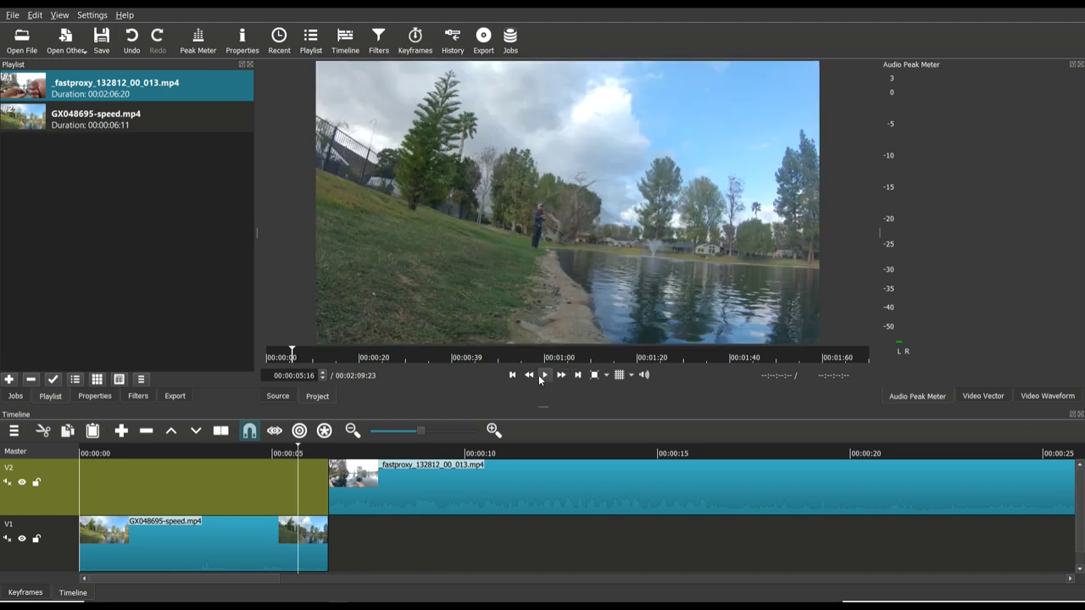
key("space")
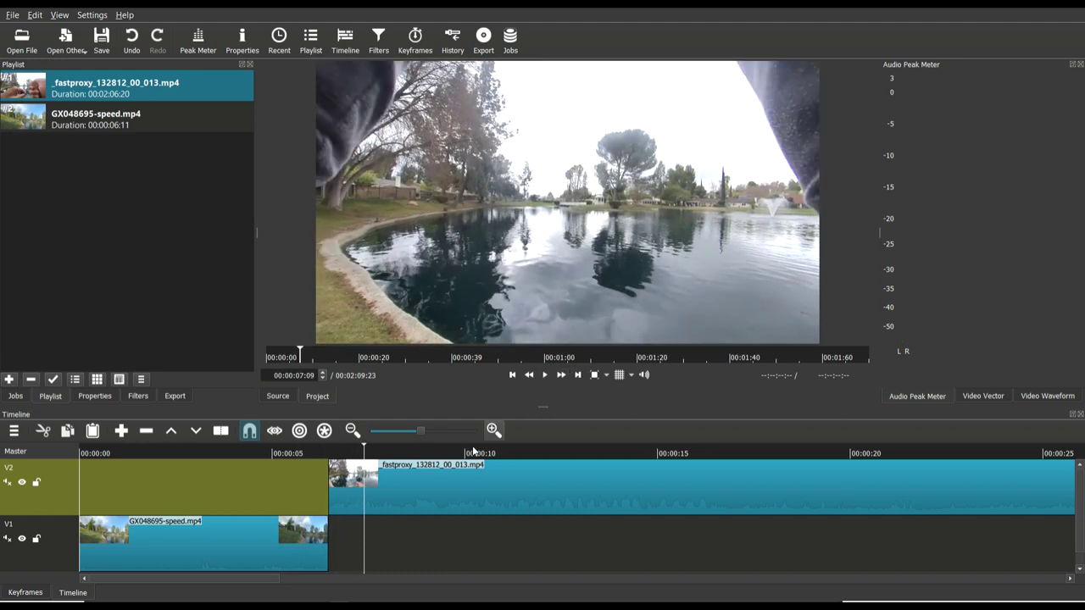
Split the GX048695-speed.mp4 clip on track V1 at 00:00:06:05, just before the start of the V2 clip
left_click(319, 458)
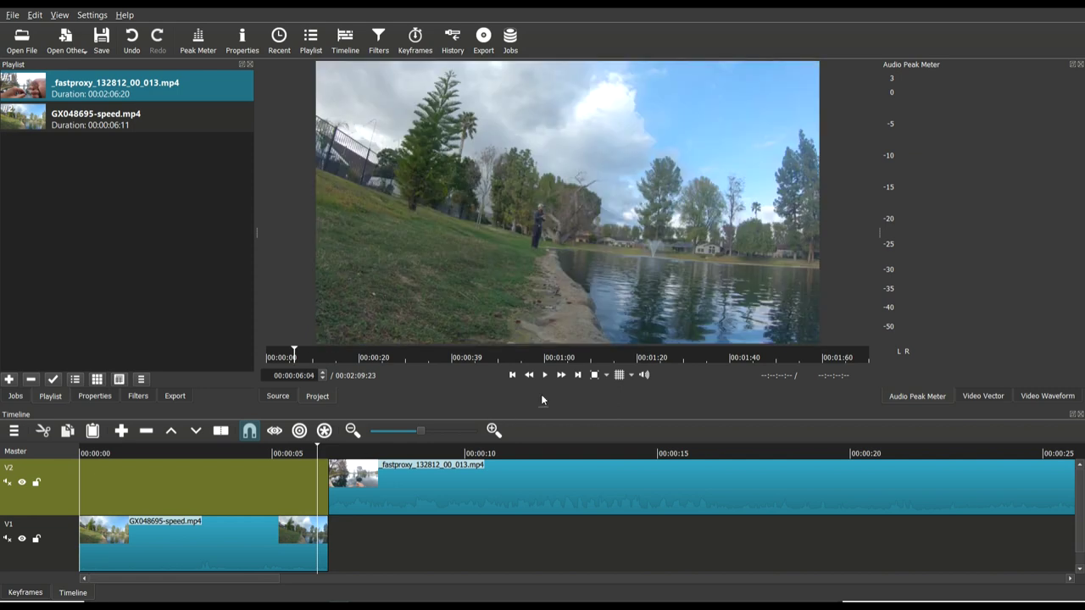
left_click(576, 376)
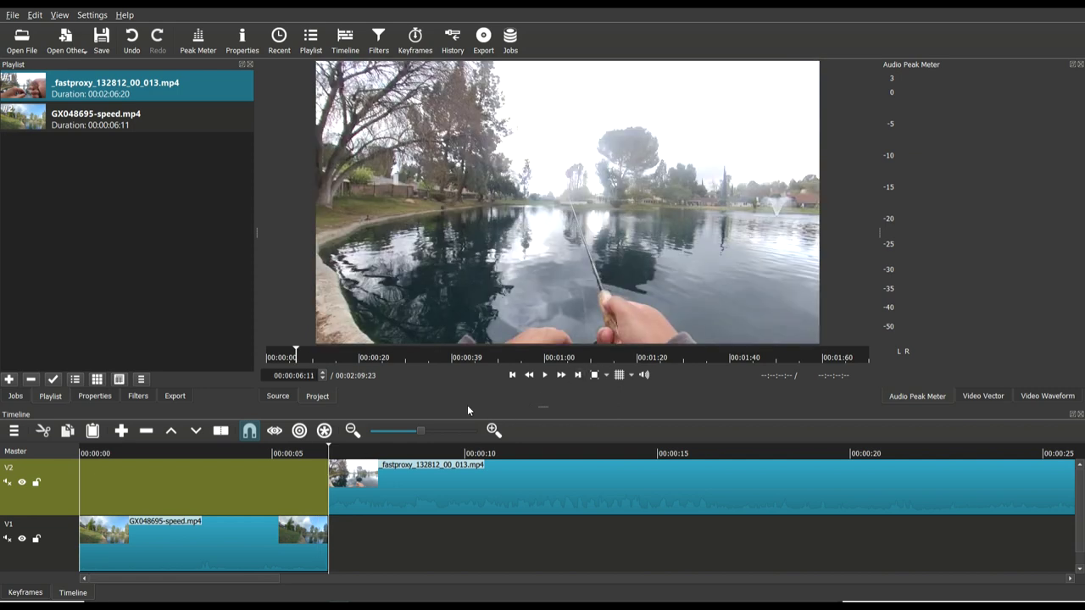
left_click(452, 432)
left_click(461, 430)
left_click_drag(188, 582, 153, 584)
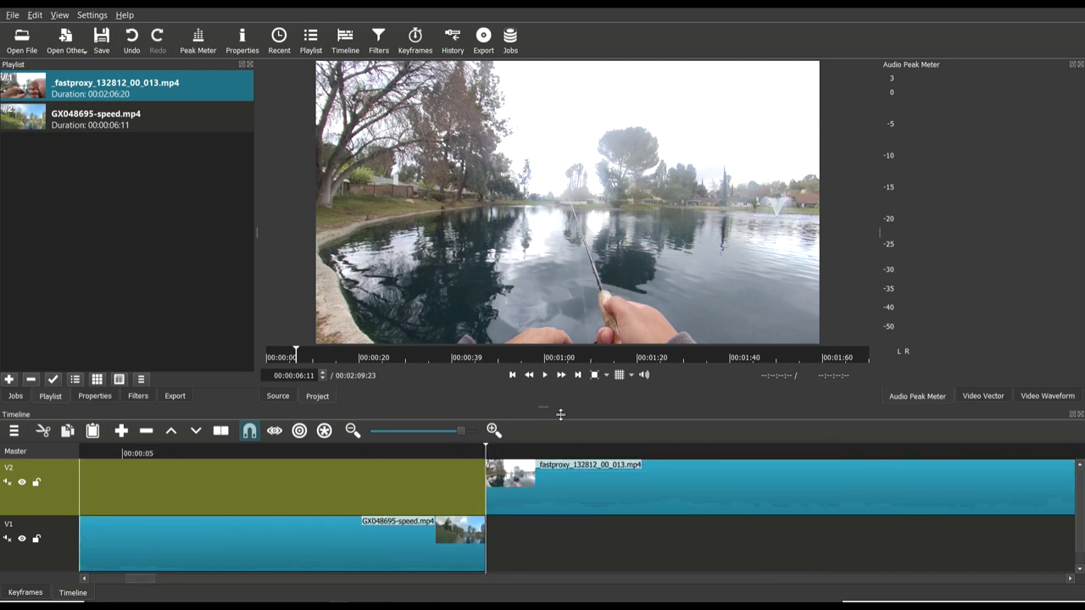
left_click_drag(548, 412, 563, 363)
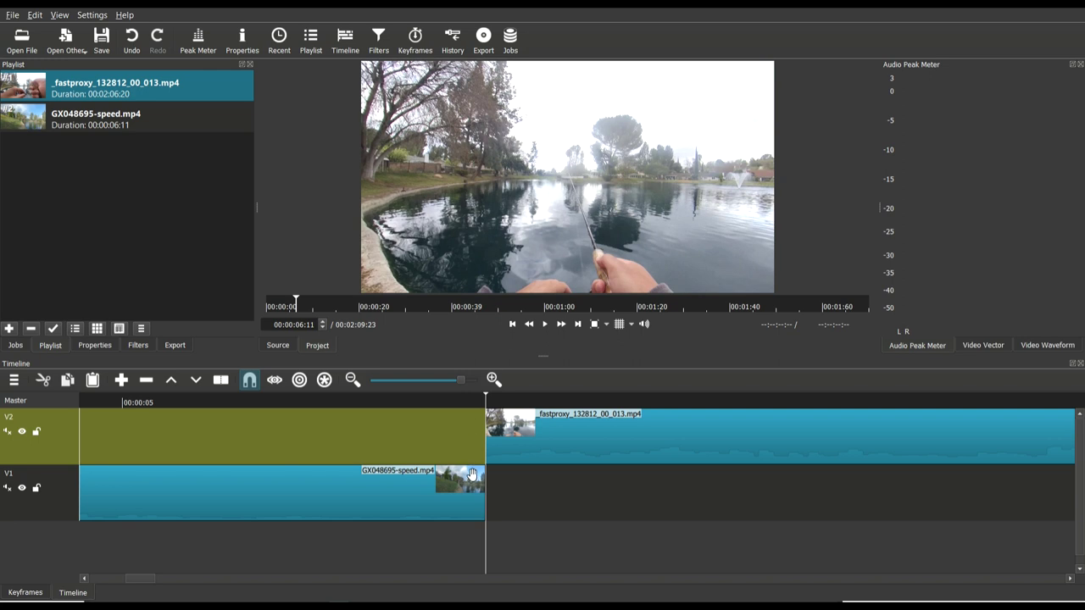
key("Left")
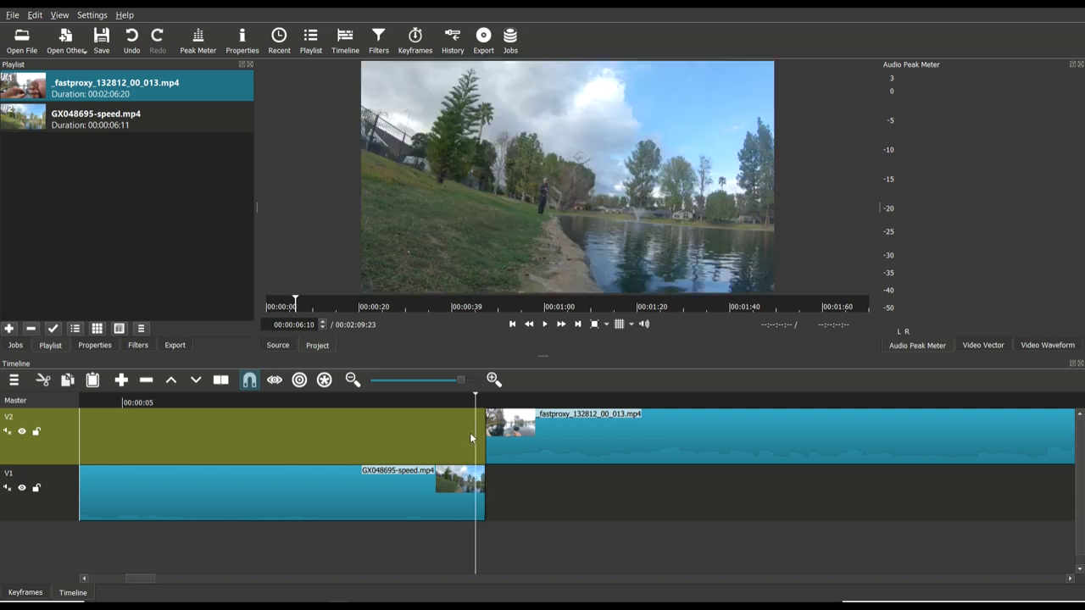
key("Left")
key("Left")
key("Left")
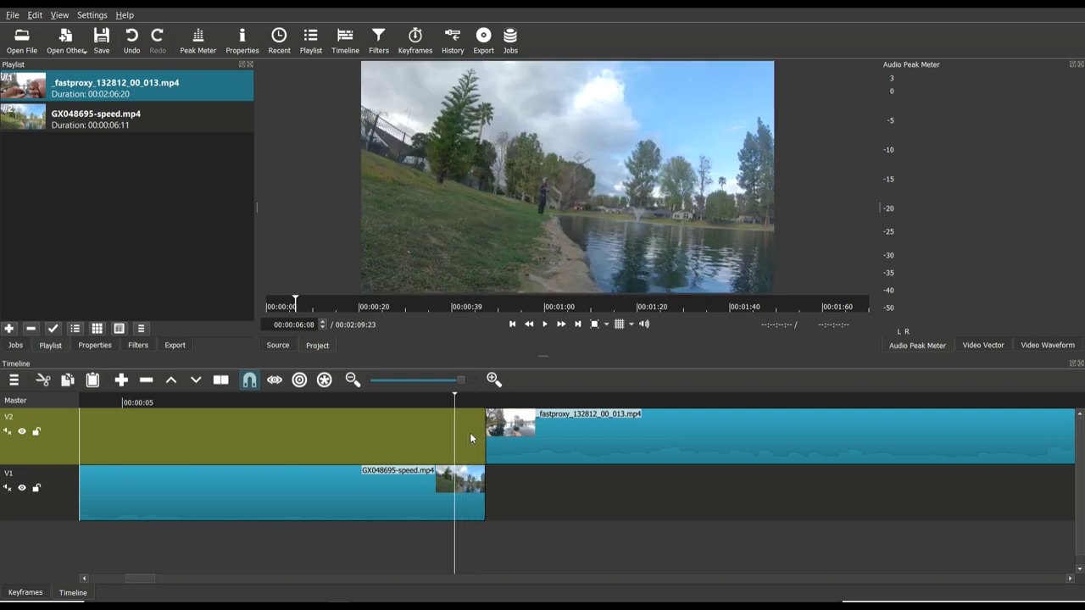
key("Left")
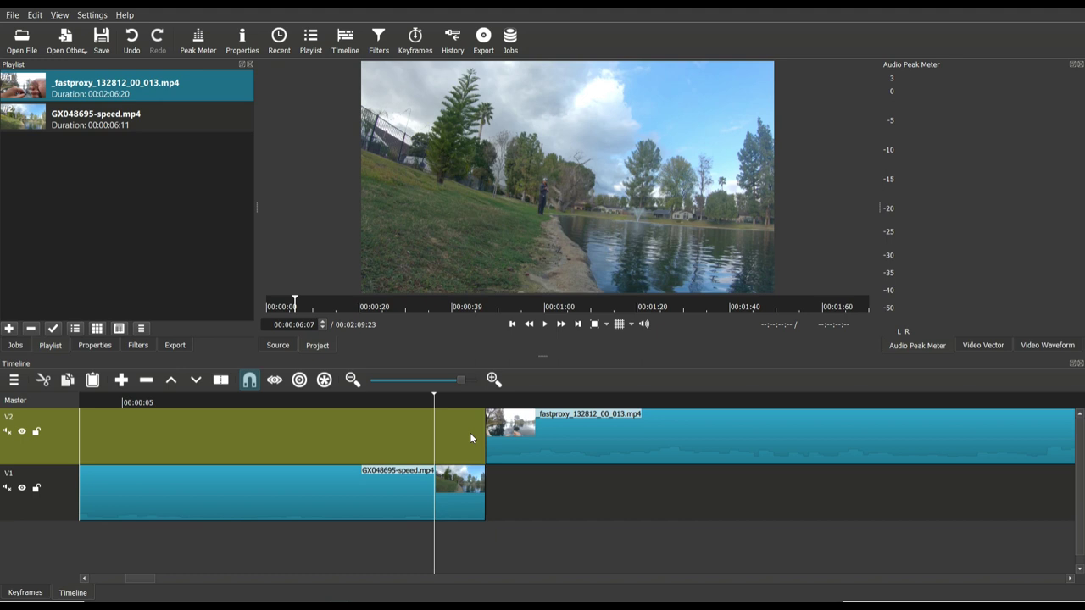
key("Left")
key("Left")
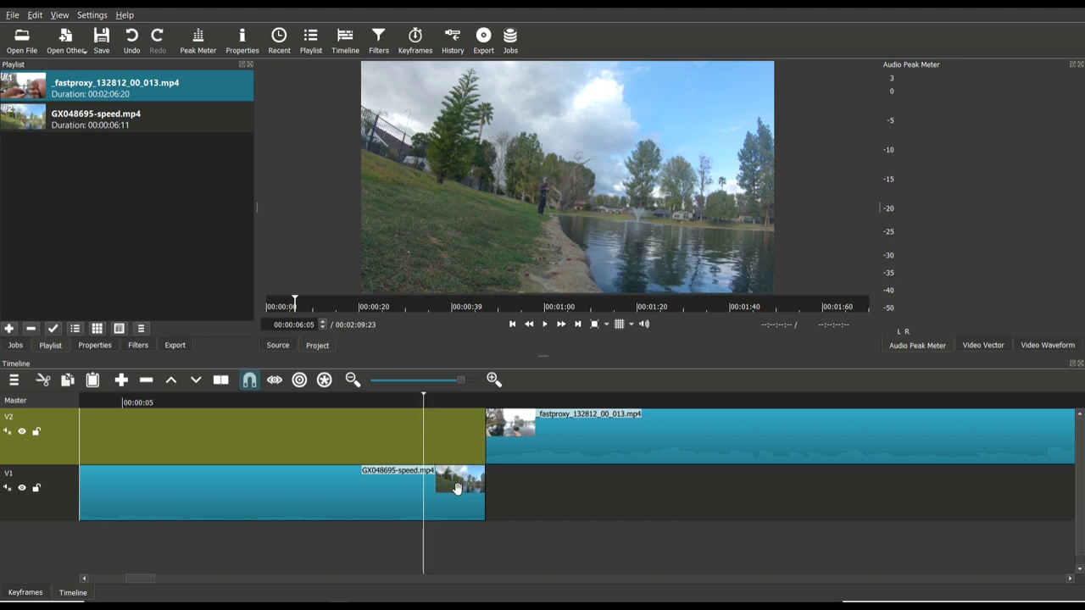
left_click(456, 487)
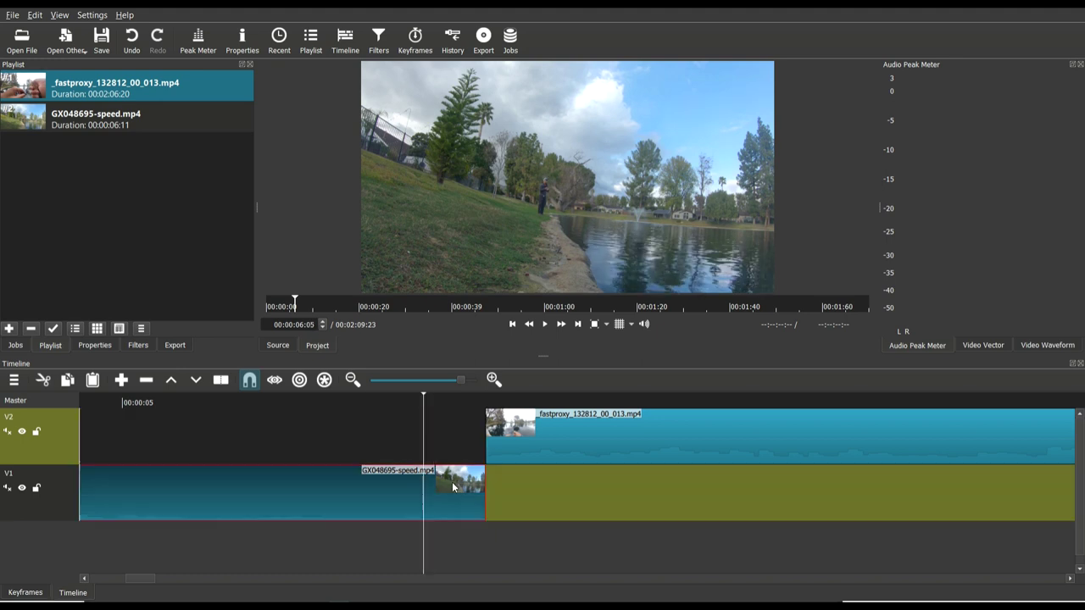
left_click(220, 381)
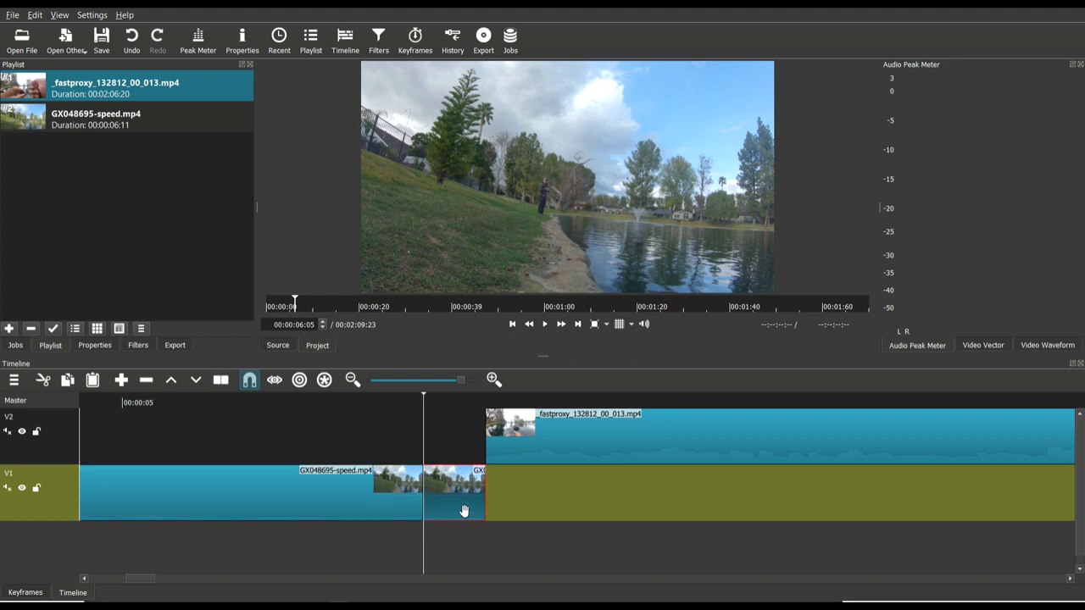
Add a Rotate and Scale filter to the short last piece of the GX048695-speed.mp4 clip on track V1
left_click(457, 404)
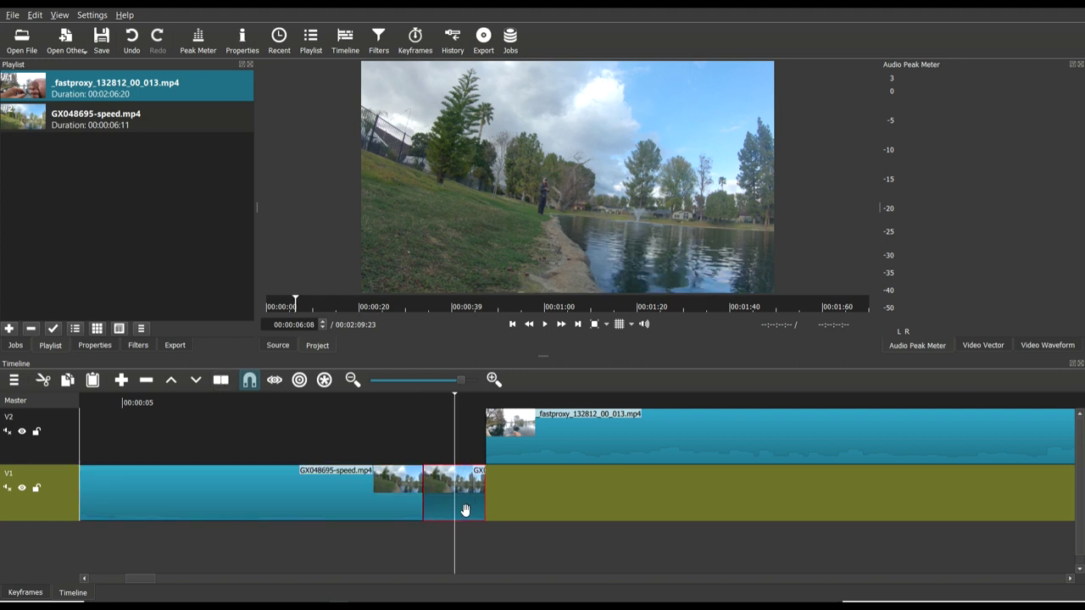
left_click(141, 344)
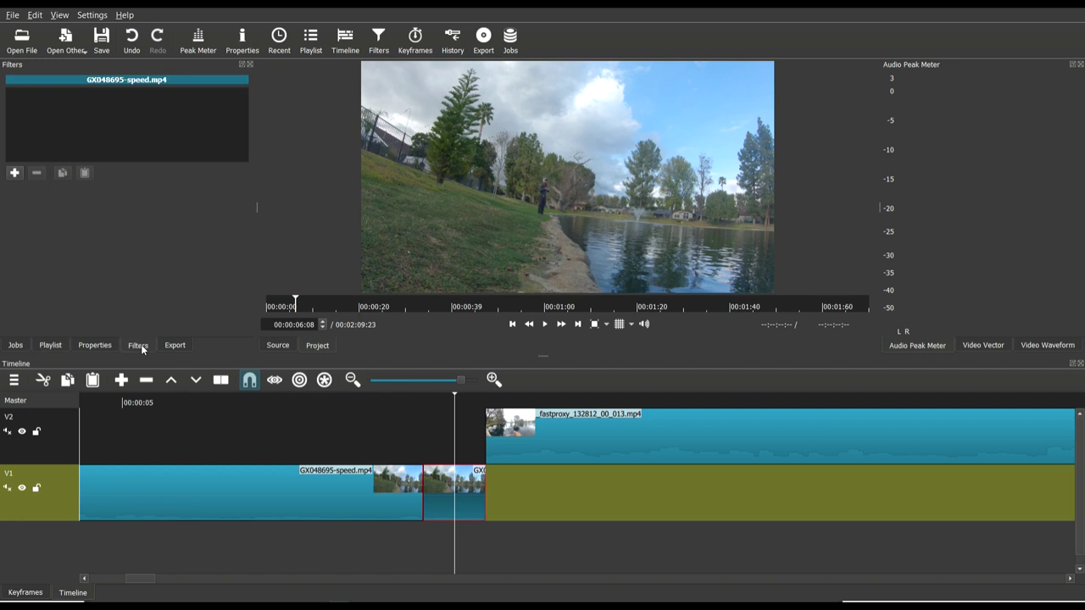
left_click(14, 173)
type("ro")
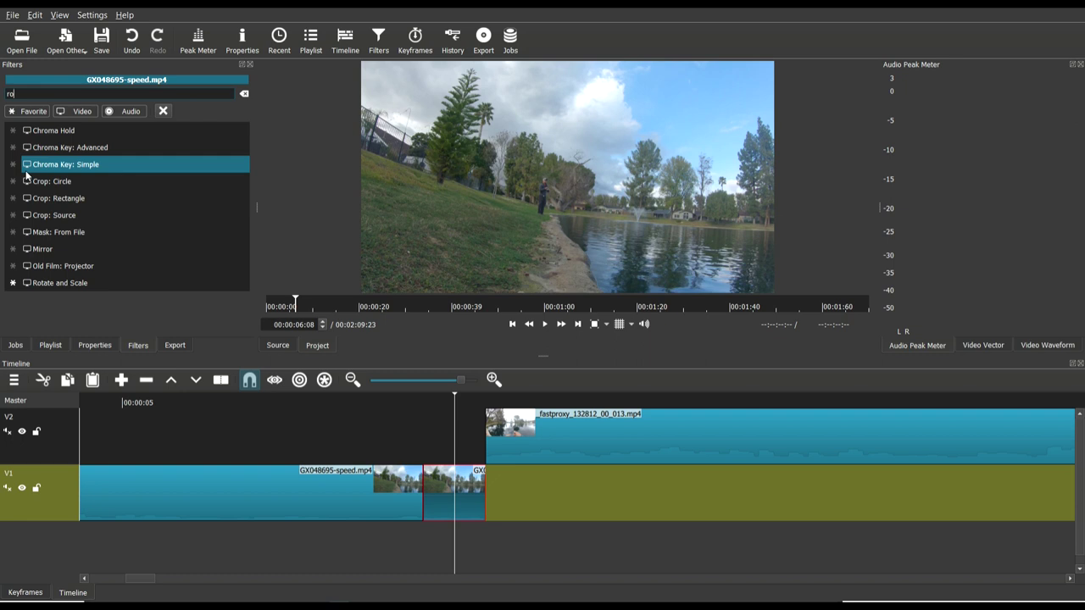
type("ta")
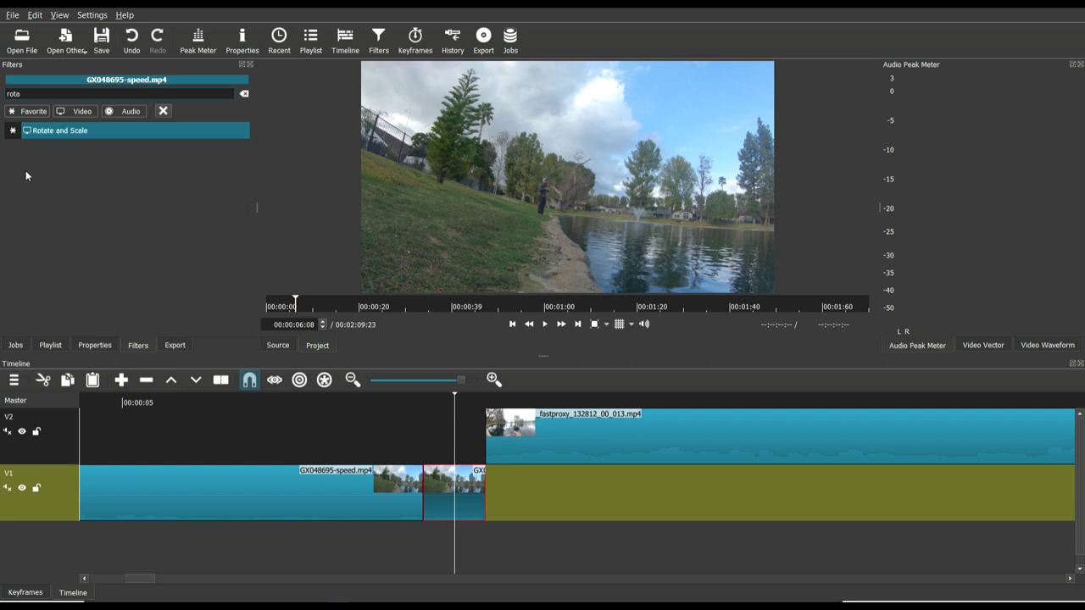
left_click(45, 130)
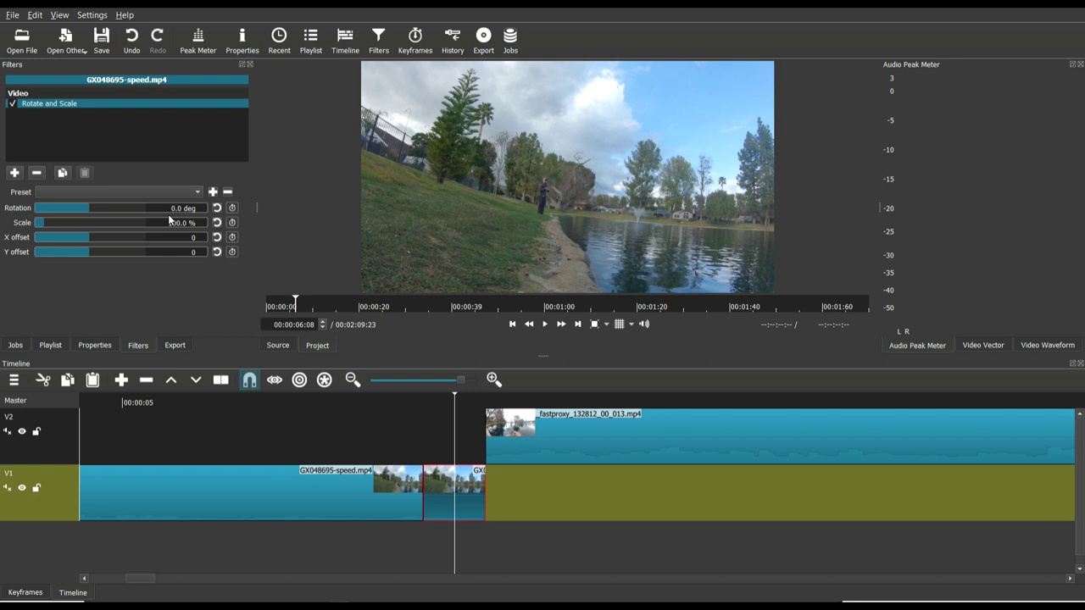
Enlarge the preview and keyframe the filter's scale from 100% at the piece's start, 00:00:06:05, to 300% at its end, 00:00:06:11
left_click_drag(553, 363, 566, 414)
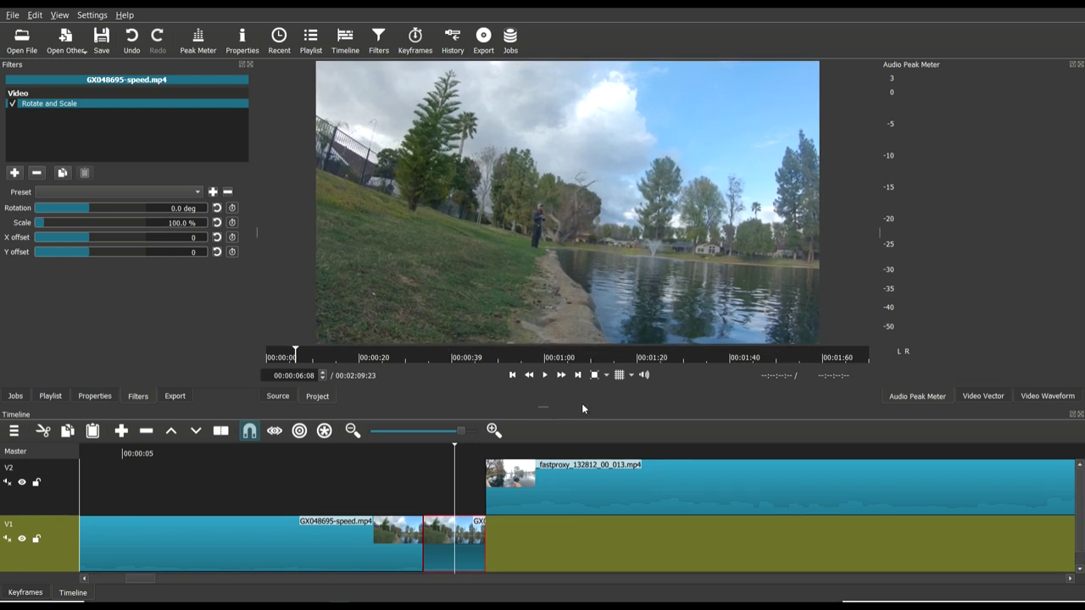
left_click(513, 377)
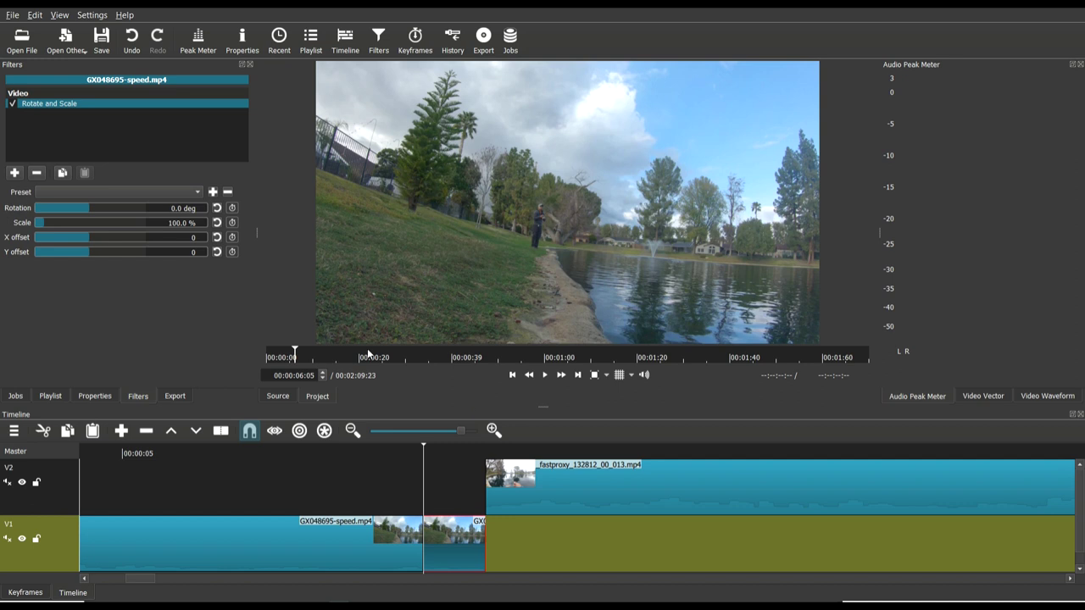
left_click(233, 224)
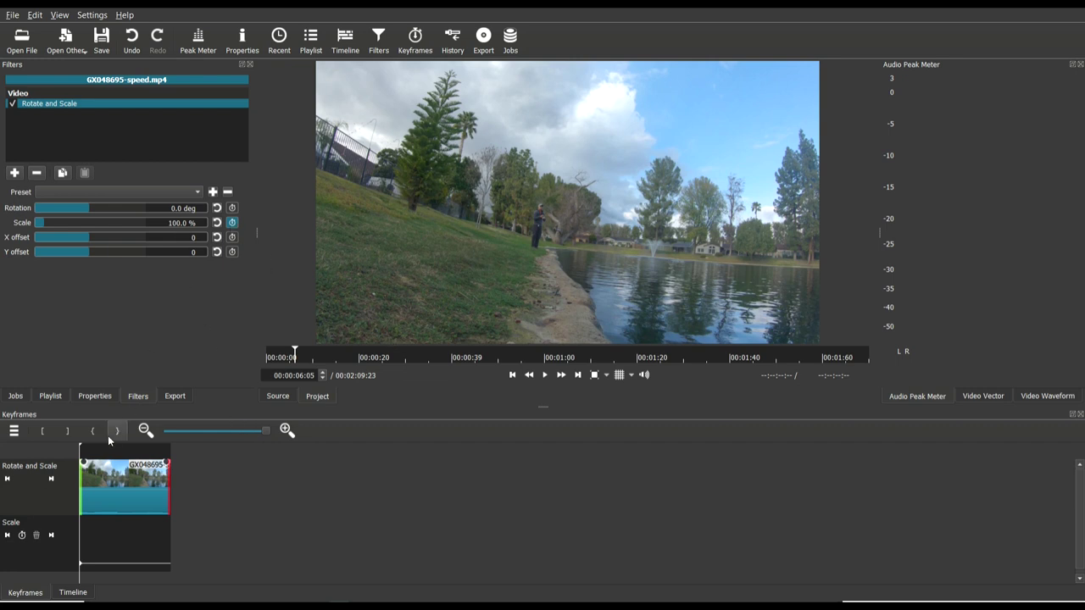
left_click(578, 375)
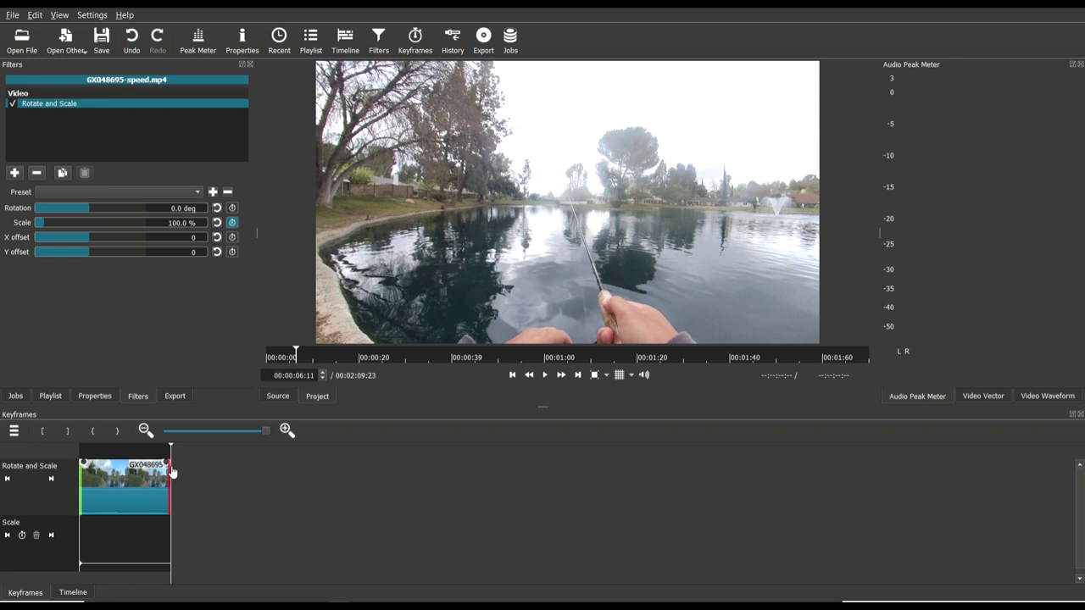
double_click(180, 223)
type("300")
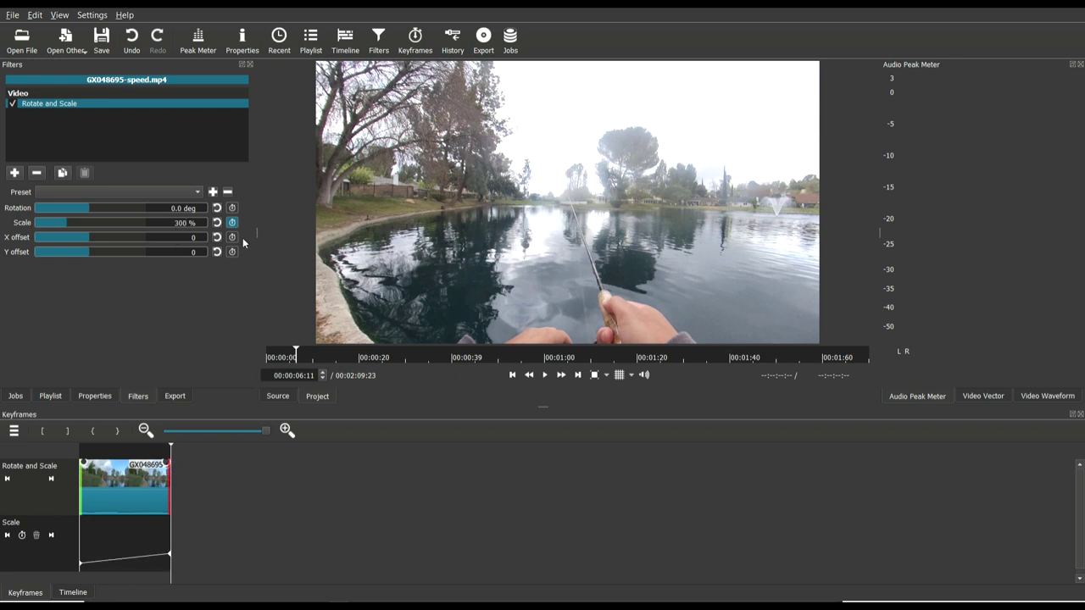
Play the scale animation several times from 00:00:06:05 into the V2 clip to examine the zoom transition
left_click(508, 375)
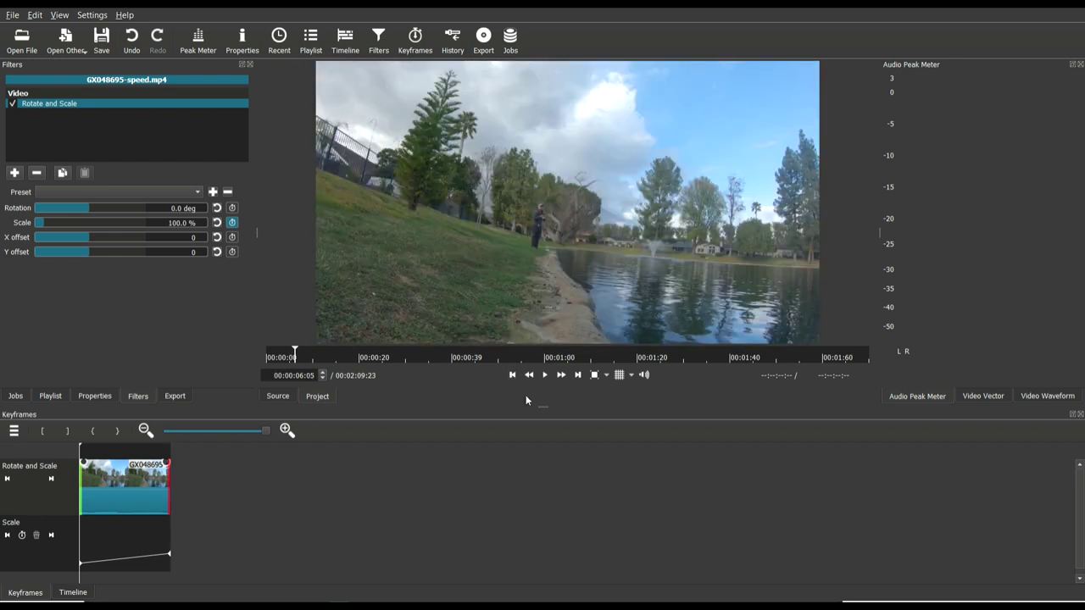
left_click(545, 375)
left_click(545, 375)
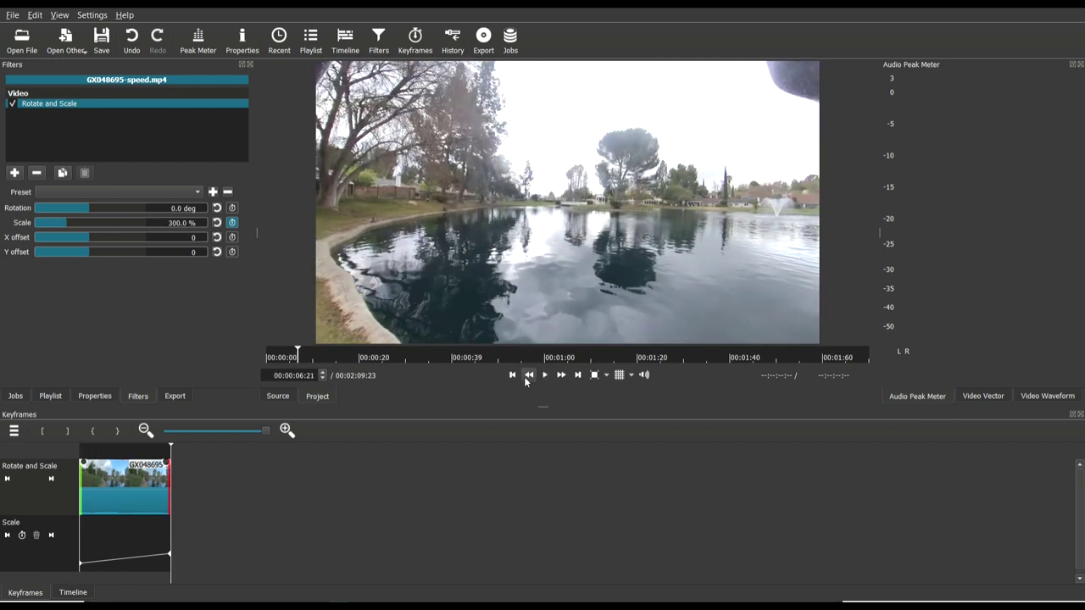
left_click(513, 373)
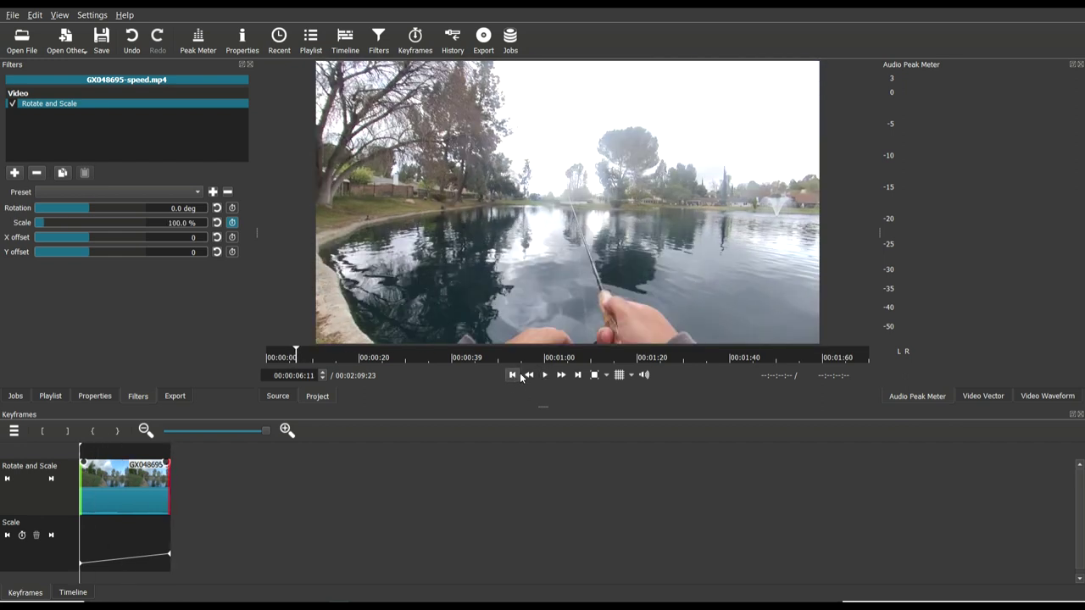
left_click(545, 375)
left_click(546, 375)
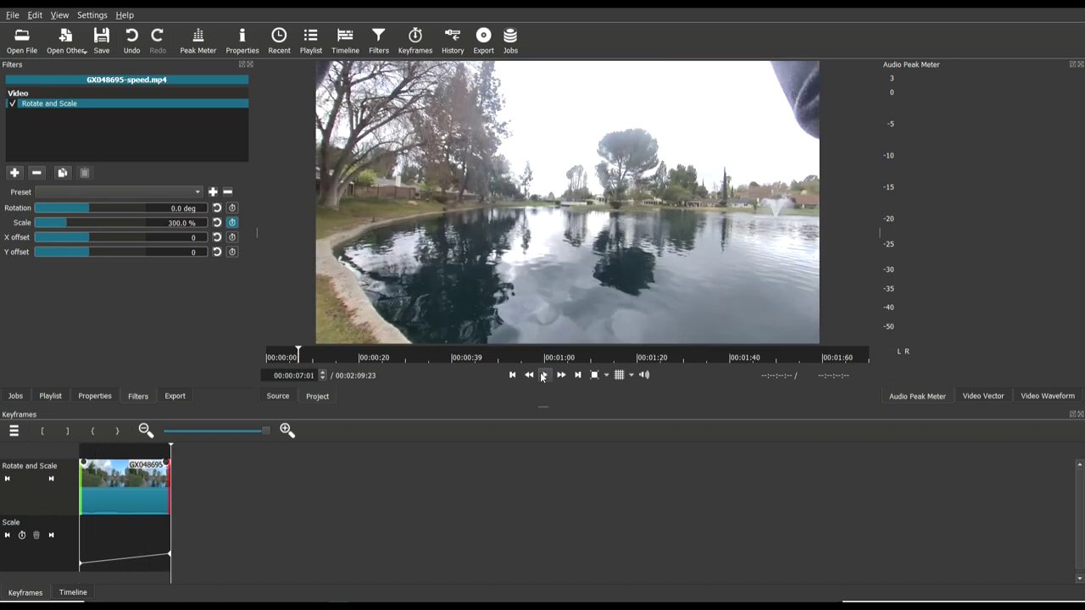
left_click(511, 375)
left_click(545, 375)
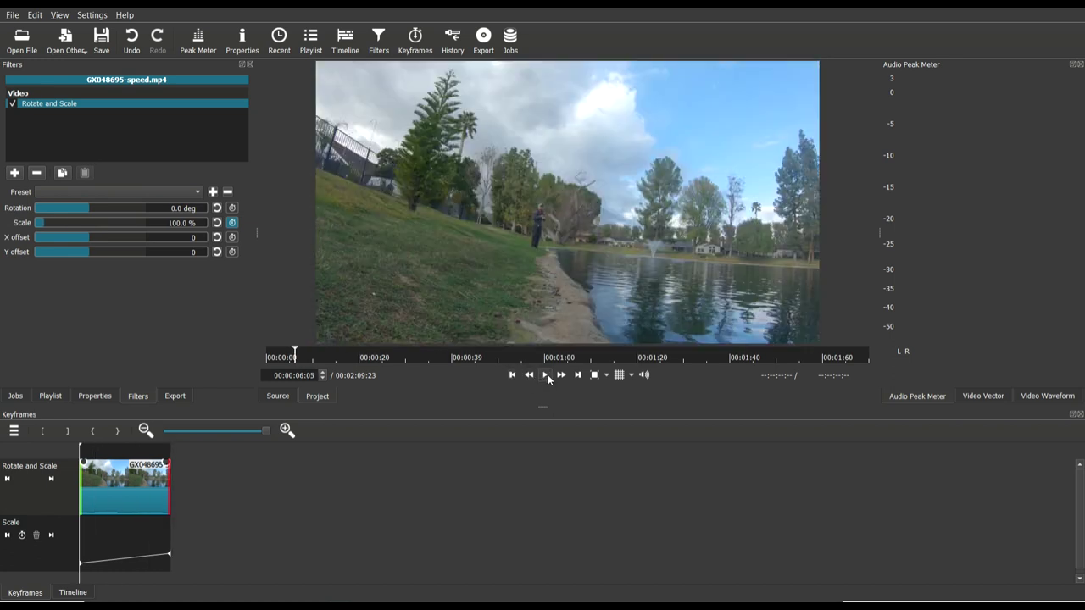
left_click(548, 375)
left_click(512, 375)
left_click(545, 379)
left_click(545, 379)
left_click(514, 377)
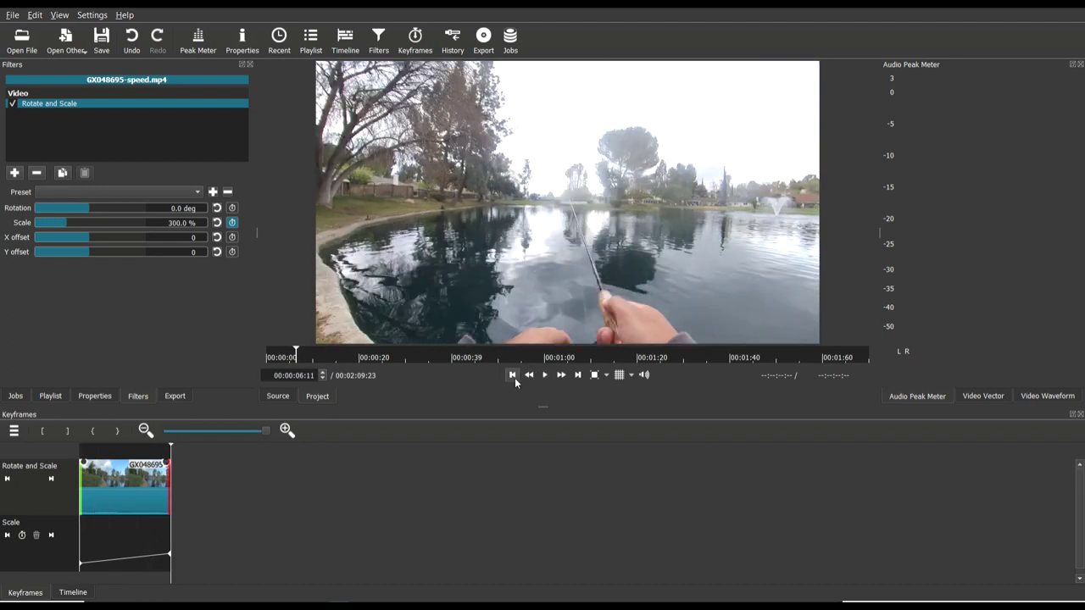
left_click(511, 377)
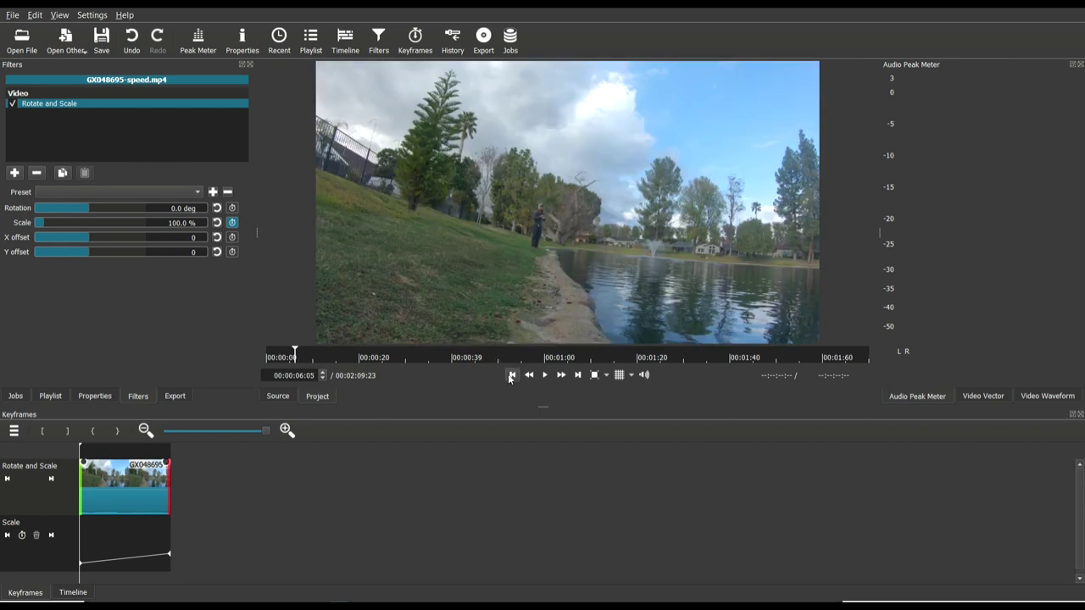
Advance frame by frame to the zoomed piece's last frame, 00:00:06:10, and overlay a grid marking the centre of the preview
key("Right")
key("Right")
key("Right")
key("Right")
key("Right")
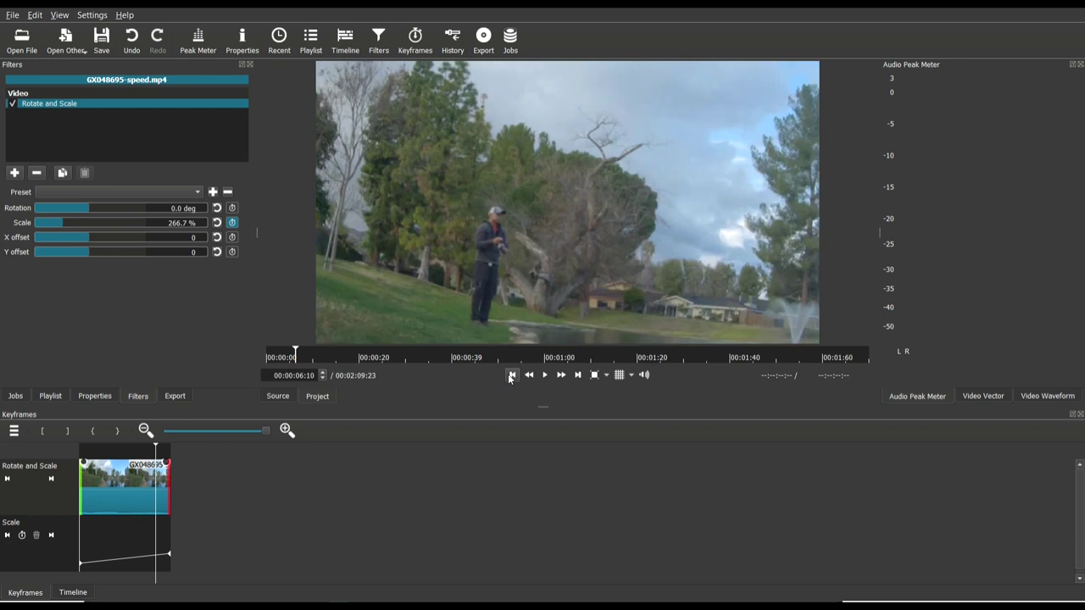
key("Right")
key("Left")
left_click(620, 376)
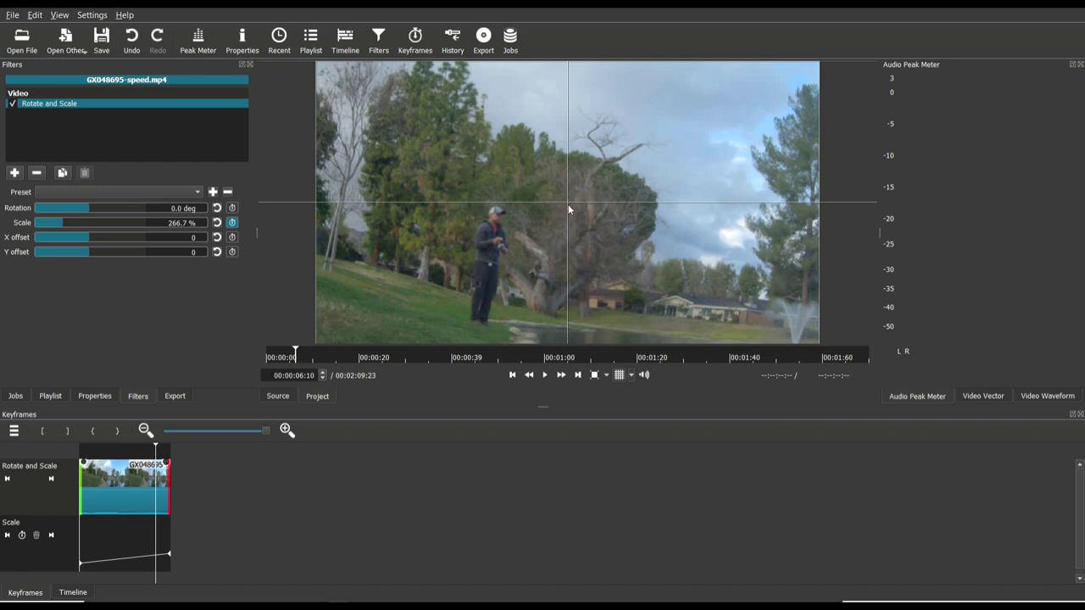
Keyframe the X offset at 0 on 00:00:06:05 and raise it to 109 on 00:00:06:10, centring the fisherman horizontally
left_click(512, 375)
left_click(513, 374)
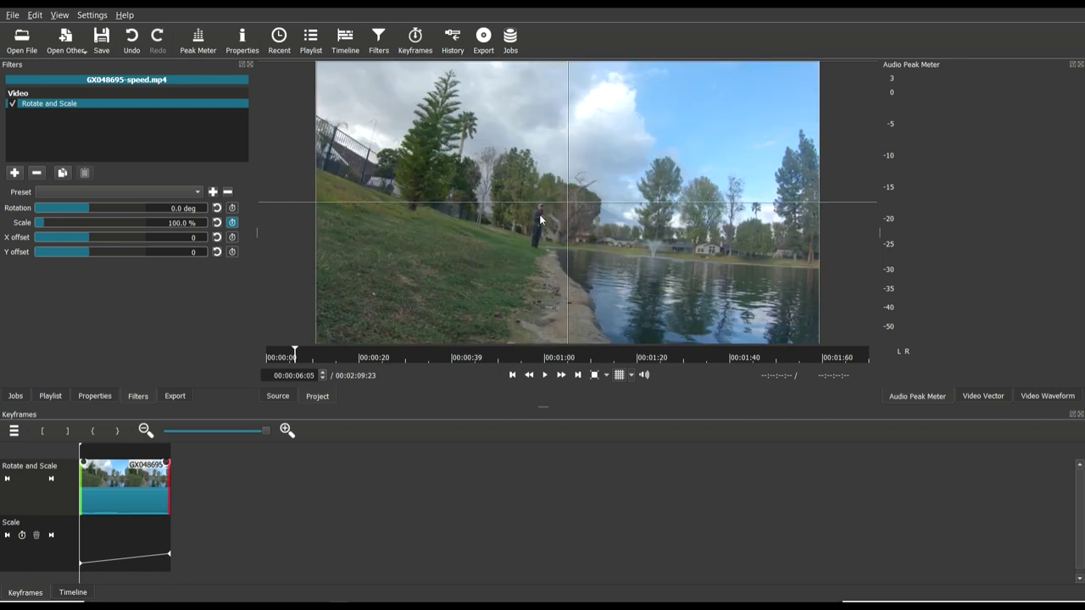
key("Tab")
left_click(233, 240)
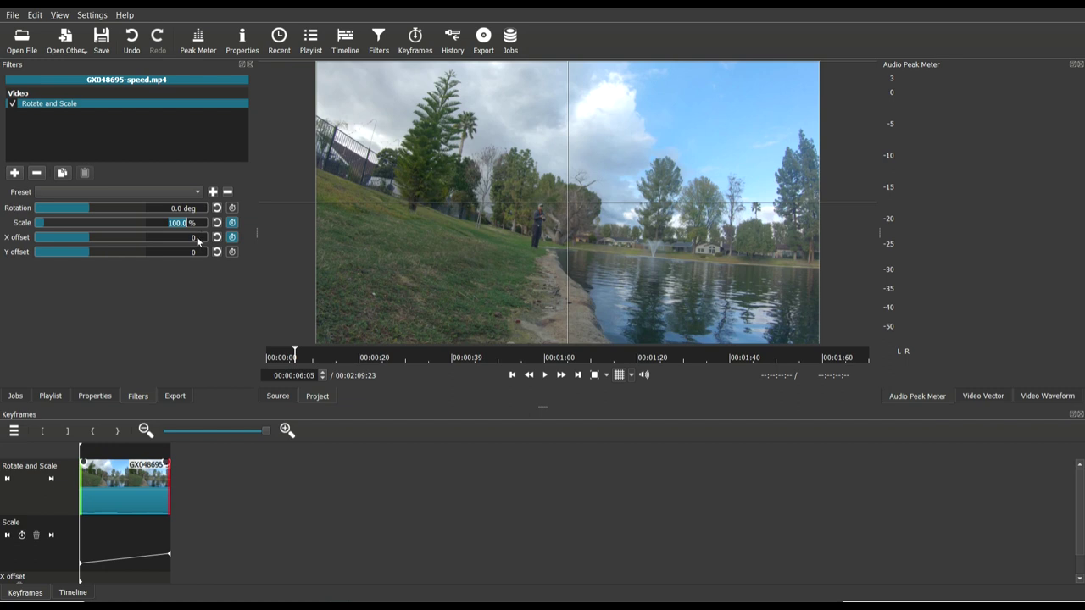
left_click(577, 376)
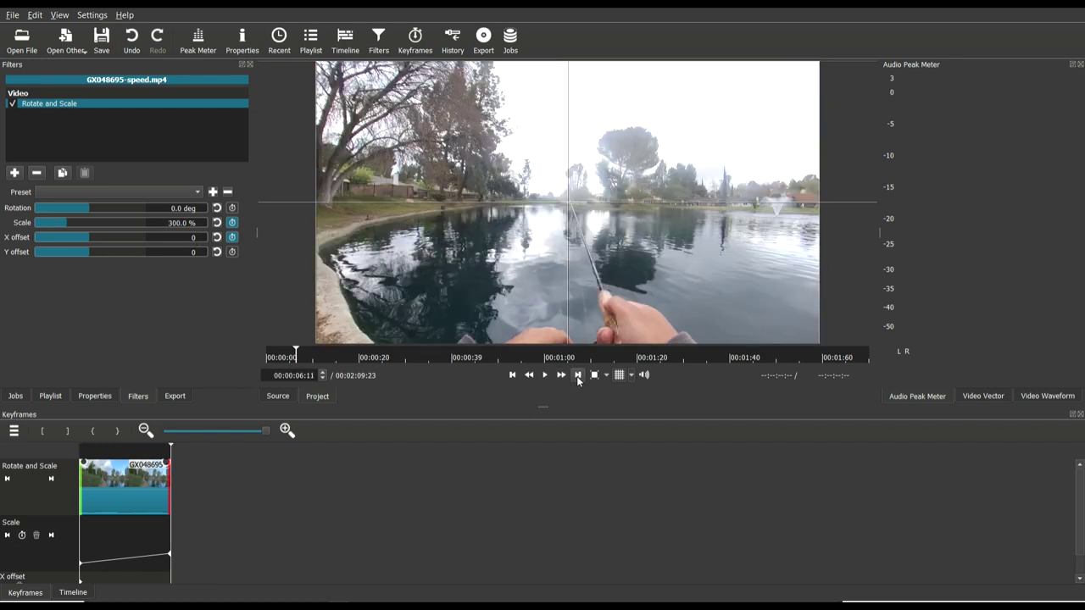
key("Left")
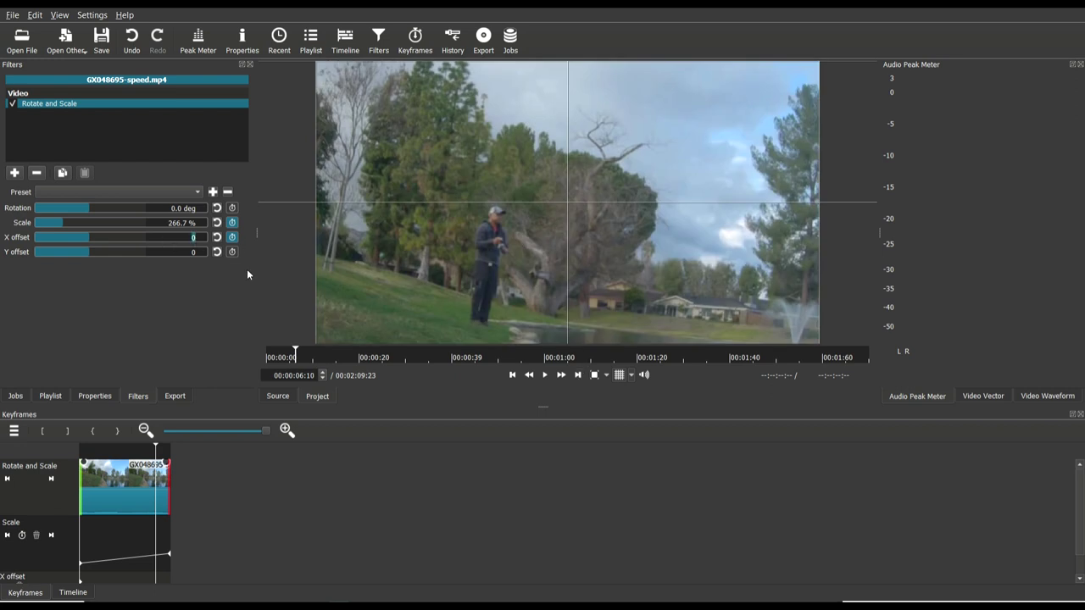
type("5")
key("Up")
key("Up")
key("Up")
key("Up")
key("Up")
key("Up")
key("Up")
key("Up")
key("Up")
key("Up")
key("Up")
key("Up")
key("Up")
key("Up")
key("Up")
key("Up")
key("Up")
key("Up")
key("Up")
key("Up")
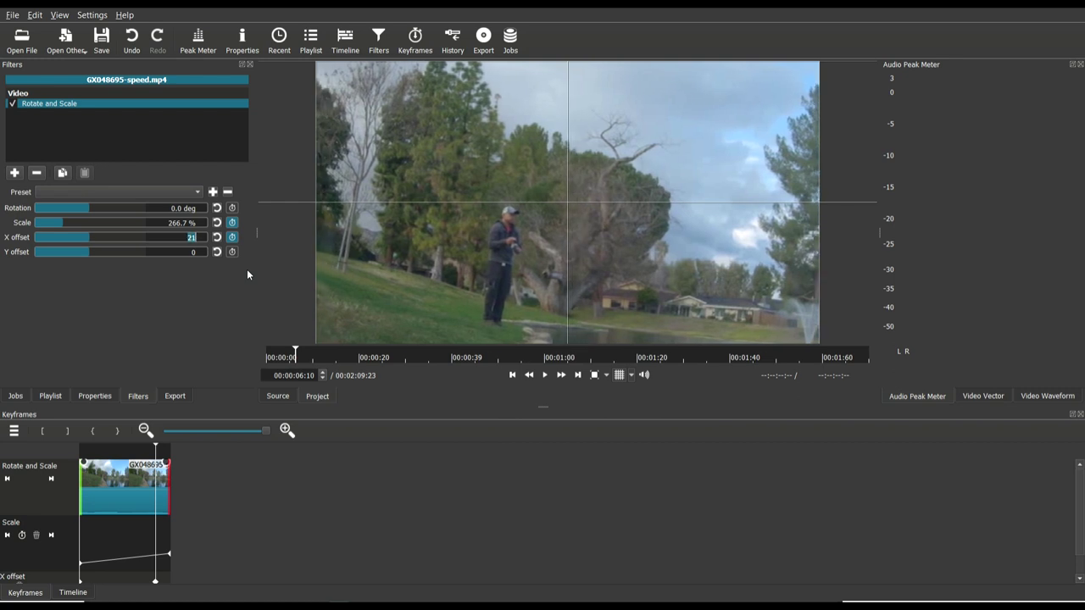
key("Up")
key("Up")
key("Up")
key("Up")
key("Up")
key("Up")
key("Up")
key("Up")
key("Up")
key("Up")
key("Up")
key("Up")
key("Up")
key("Up")
key("Up")
key("Up")
key("Up")
key("Up")
key("Up")
key("Up")
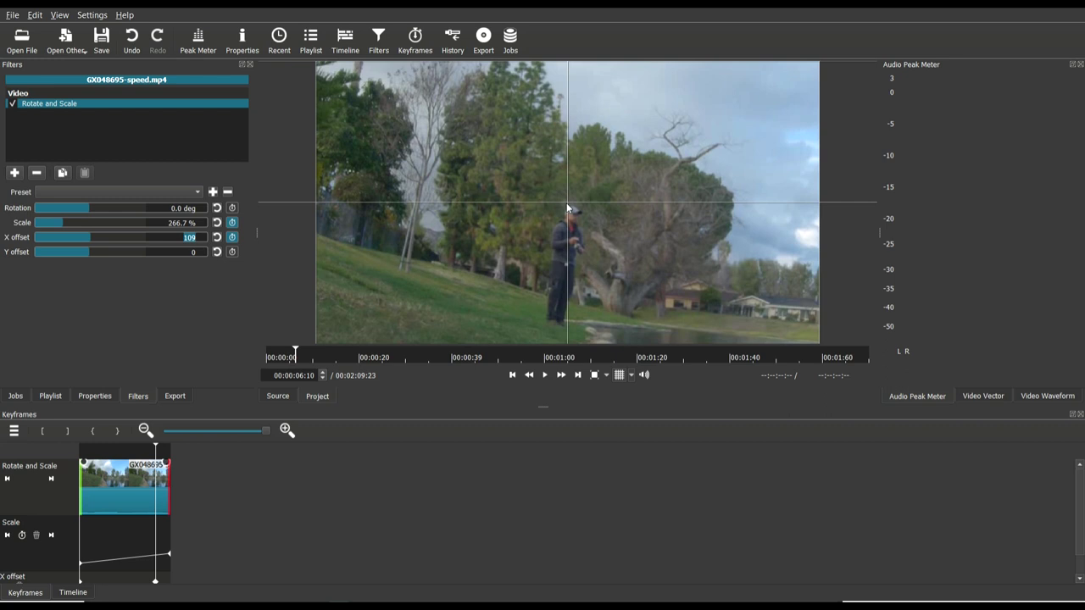
Keyframe the Y offset at 0 on 00:00:06:05 and lower it to -56 on 00:00:06:10, centring the fisherman vertically
left_click(513, 376)
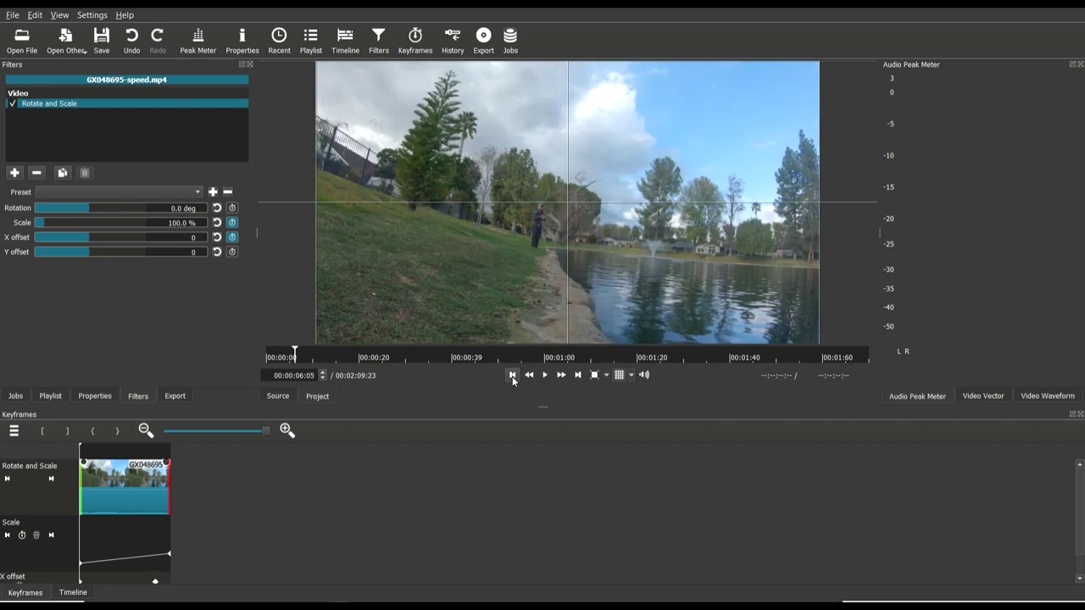
left_click(232, 253)
left_click(578, 374)
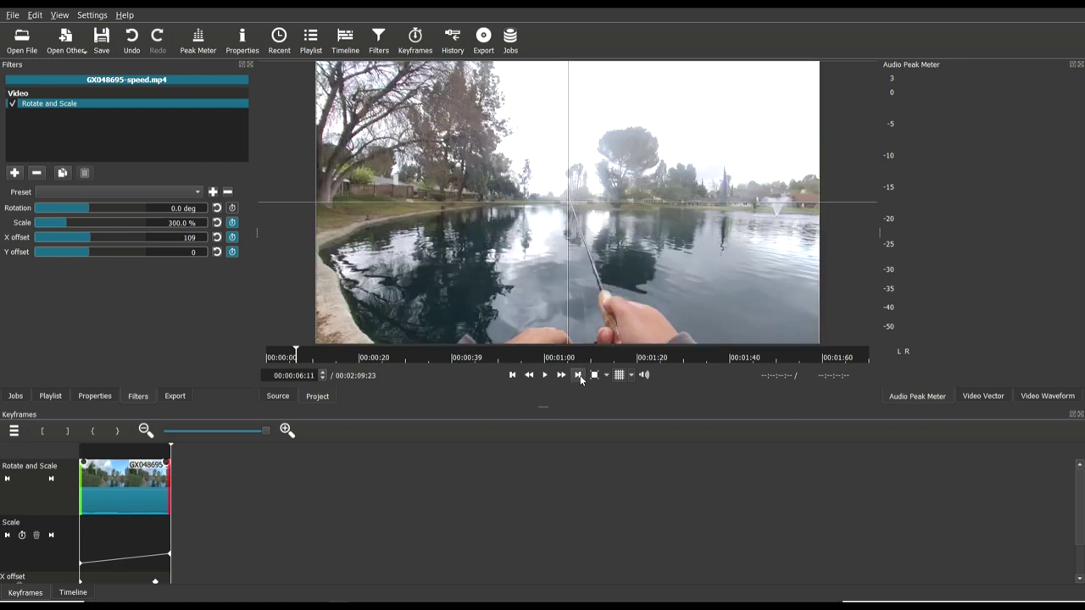
key("Left")
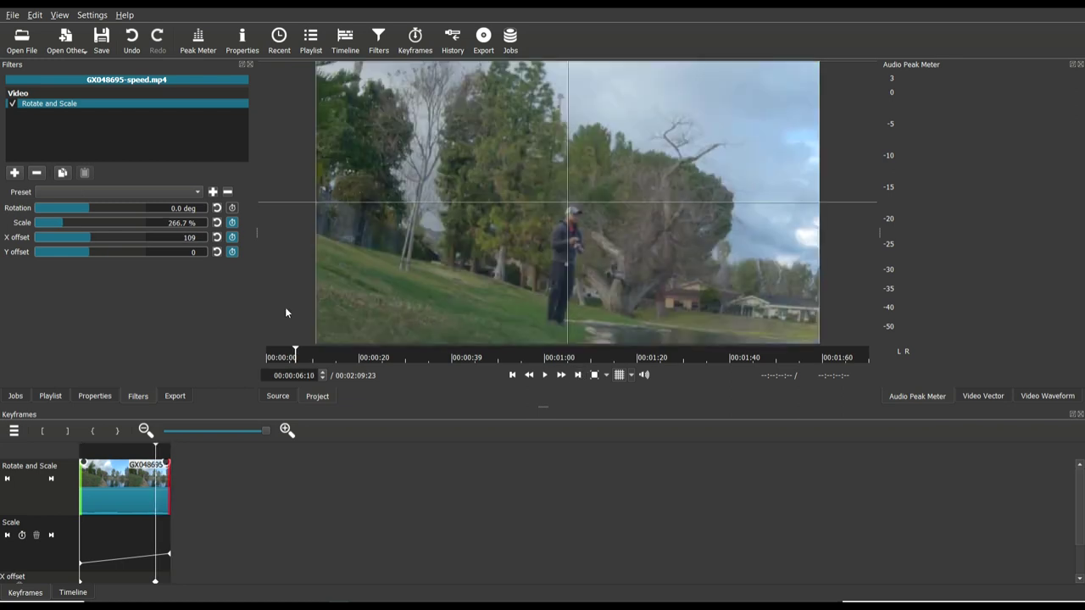
double_click(195, 252)
type("1")
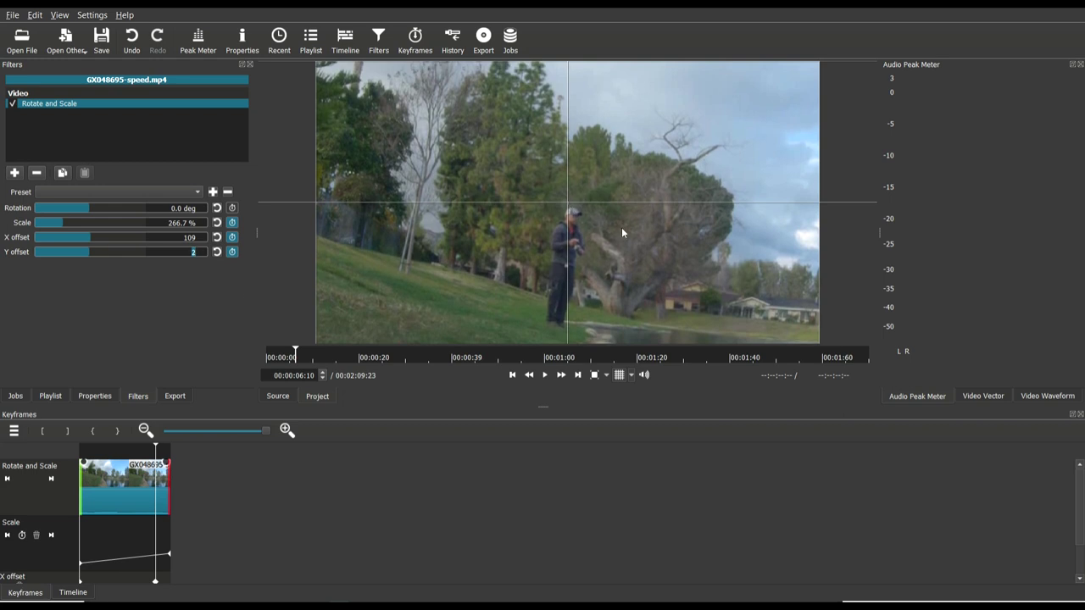
key("Down")
key("Down")
key("Down")
key("Down")
key("Down")
key("Down")
key("Down")
key("Down")
key("Down")
key("Down")
key("Down")
key("Down")
key("Down")
key("Down")
key("Down")
key("Down")
key("Down")
key("Down")
key("Down")
key("Down")
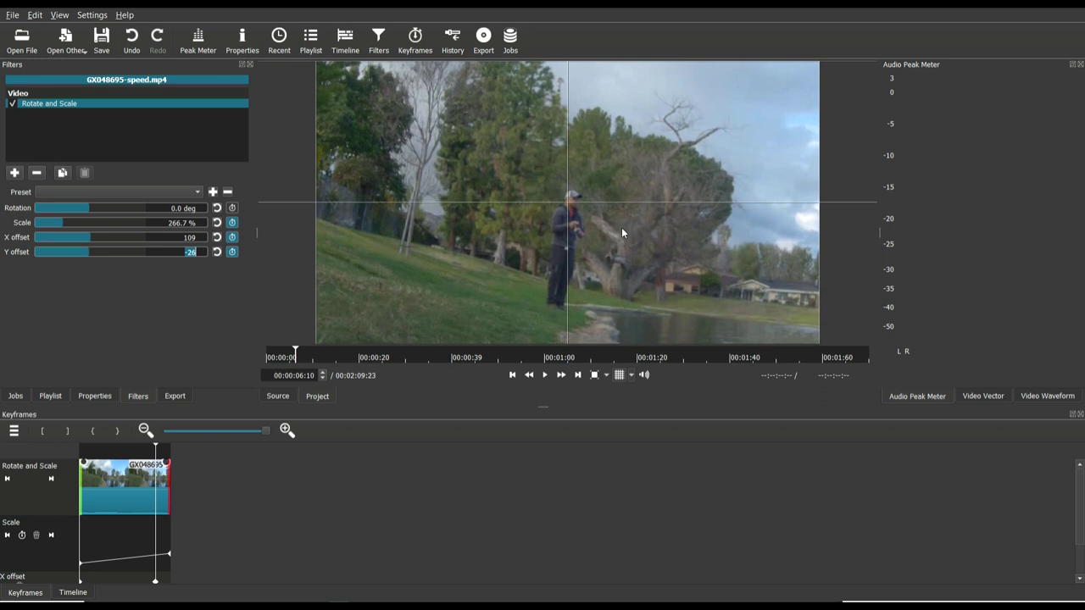
key("Down")
key("Down")
key("Down")
key("Down")
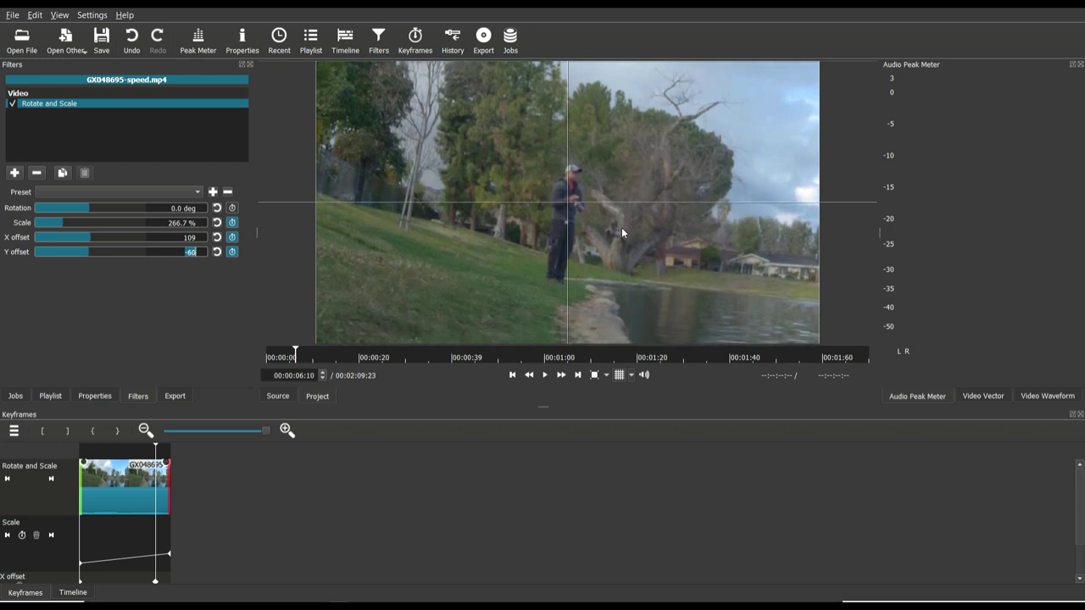
key("Down")
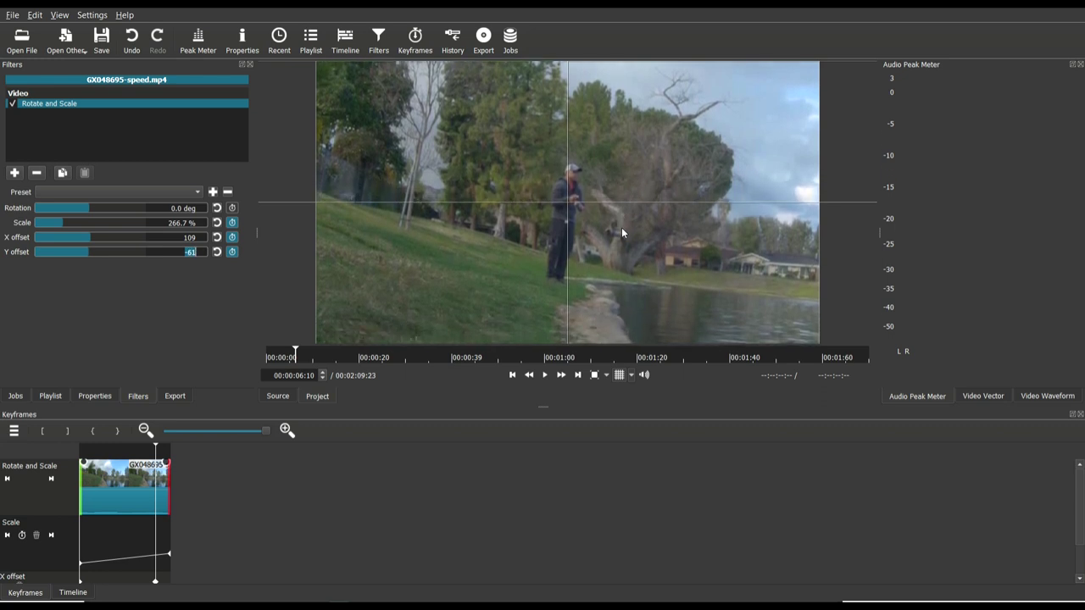
key("Up")
key("Up")
key("Up")
key("Up")
key("Up")
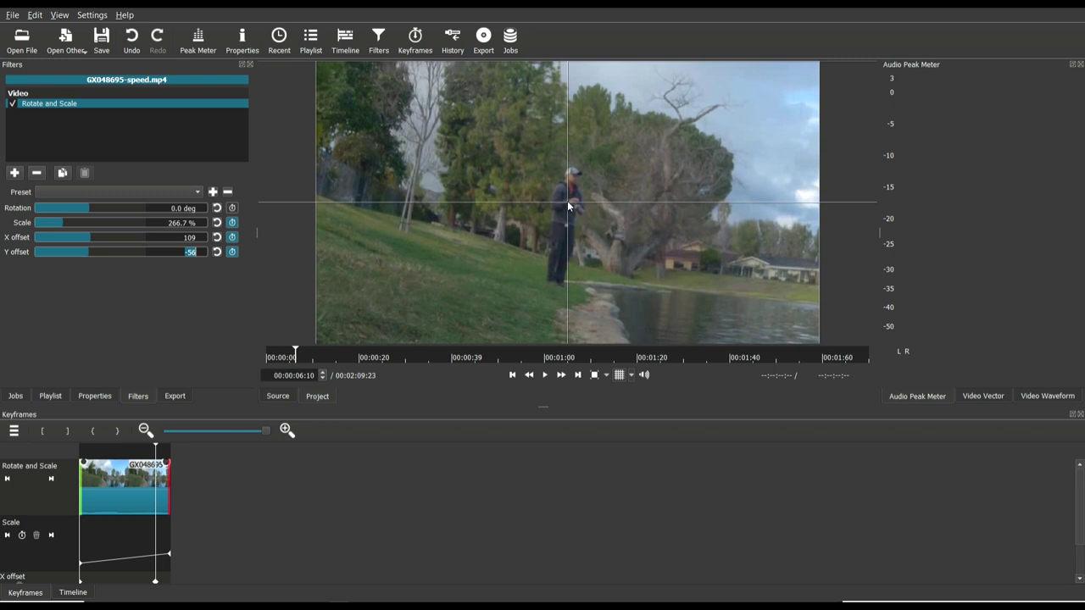
Play the transition several times from 00:00:06:05 into the V2 clip to examine the zoom centred on the fisherman
left_click(512, 376)
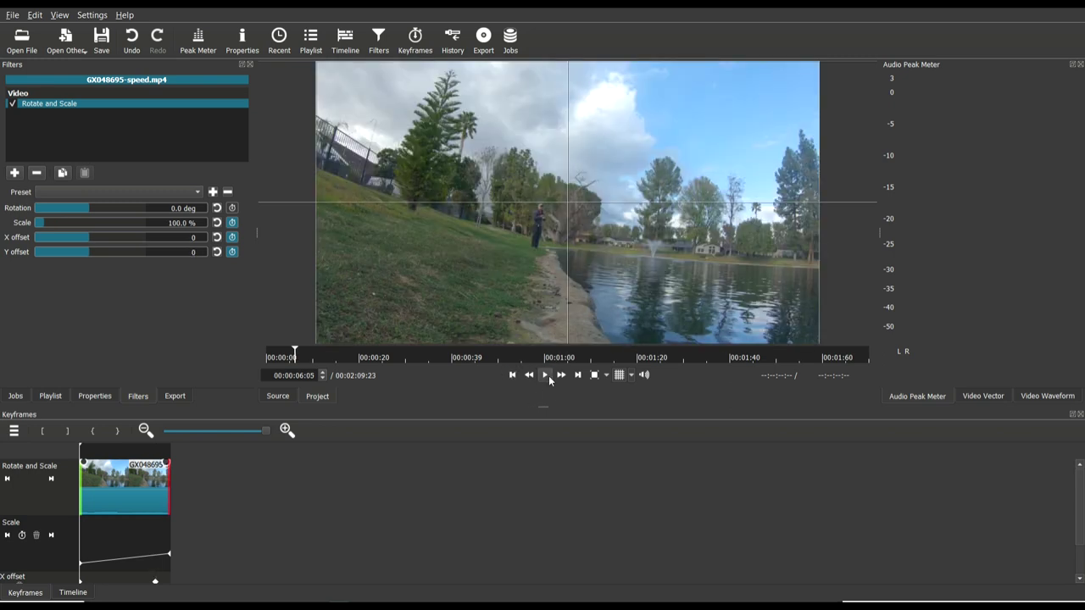
left_click(548, 375)
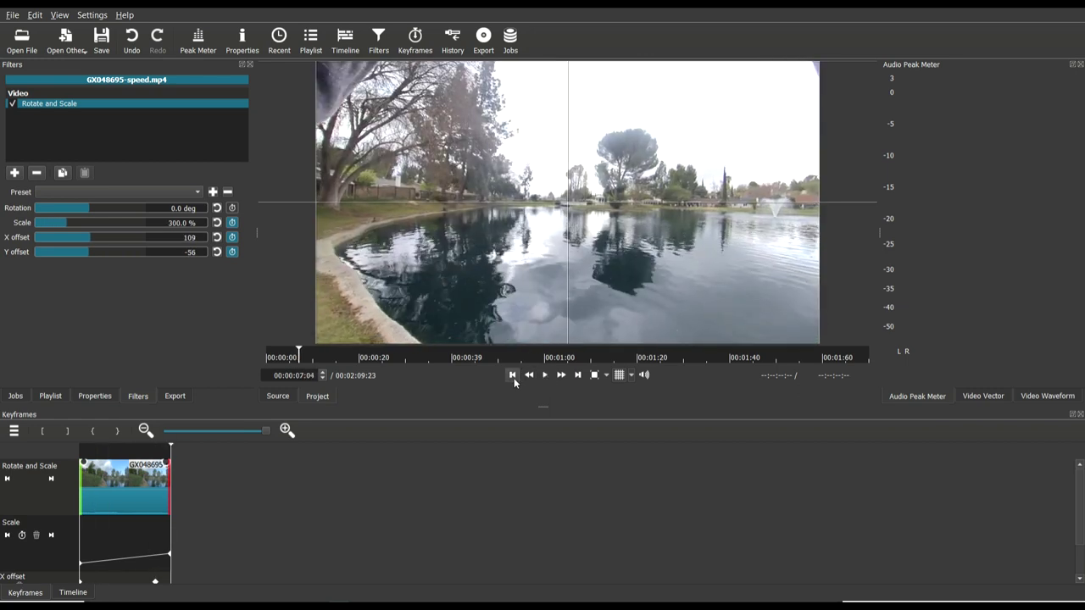
left_click(546, 376)
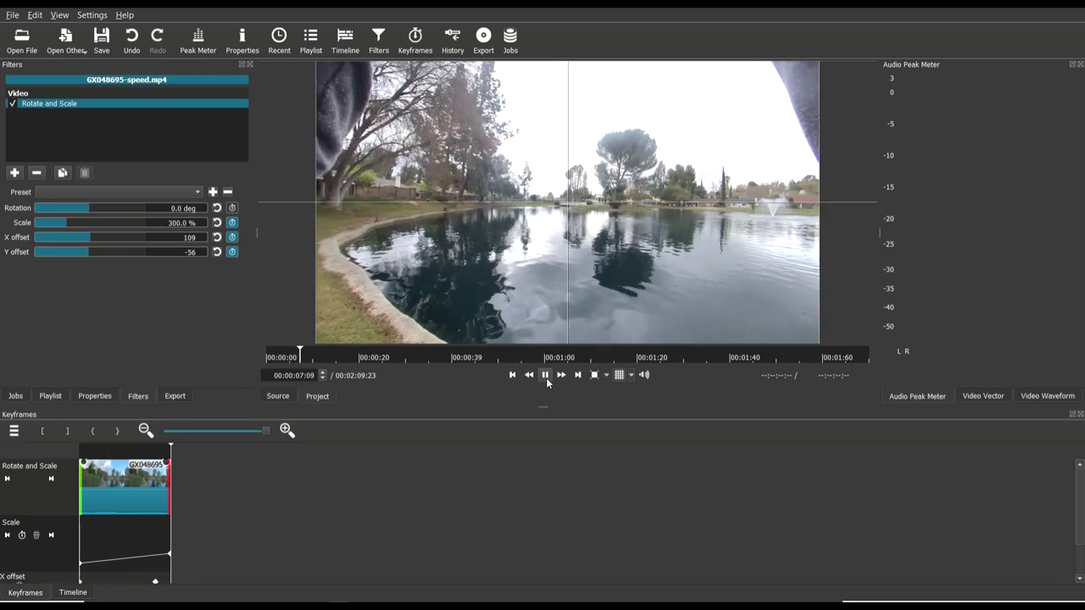
left_click(514, 375)
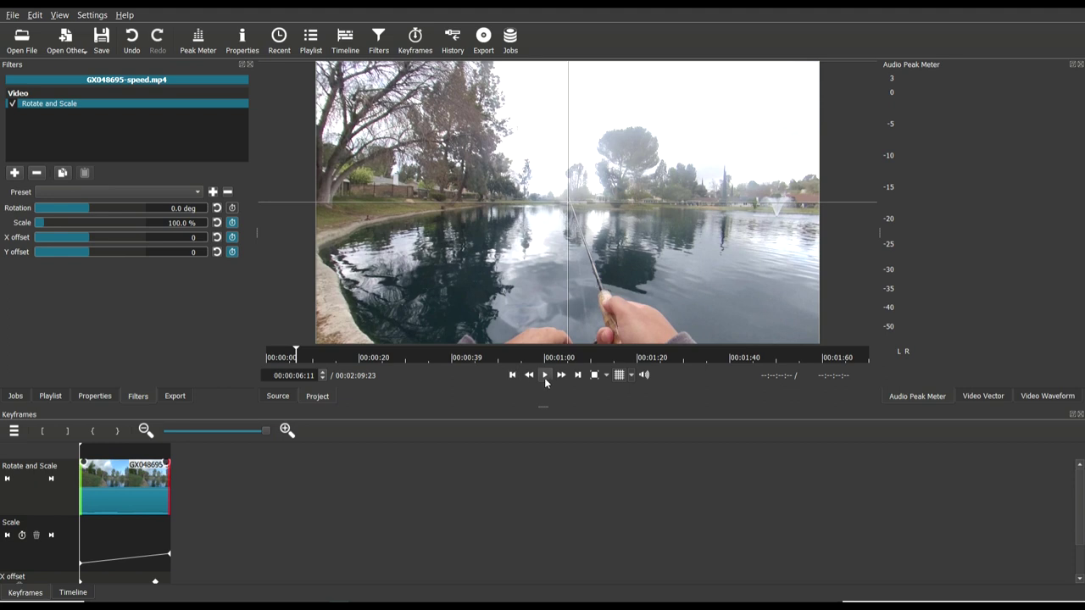
left_click(545, 376)
left_click(549, 376)
left_click(512, 375)
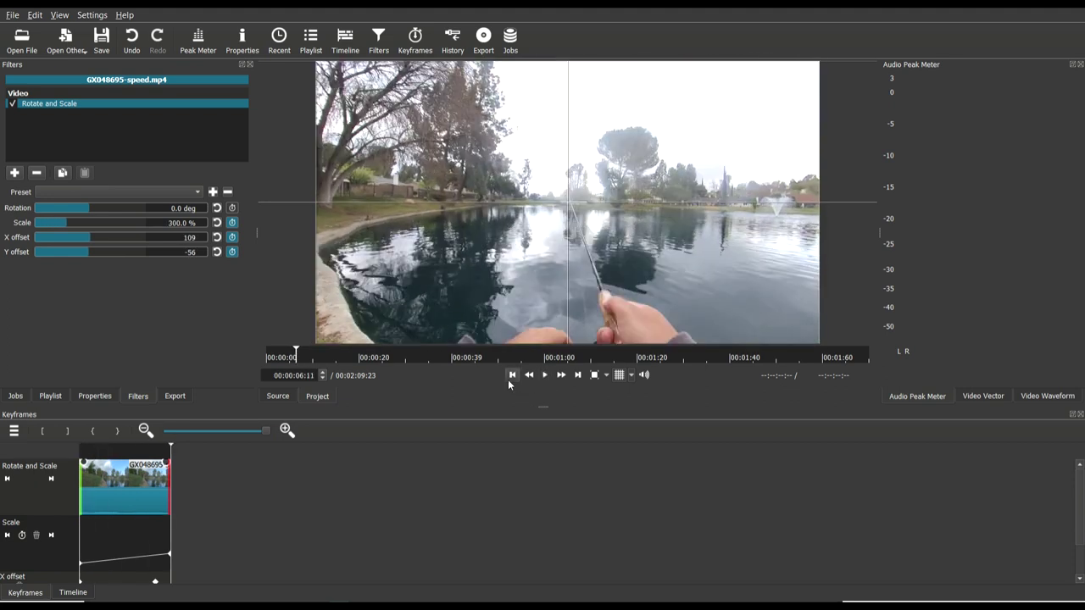
left_click(511, 376)
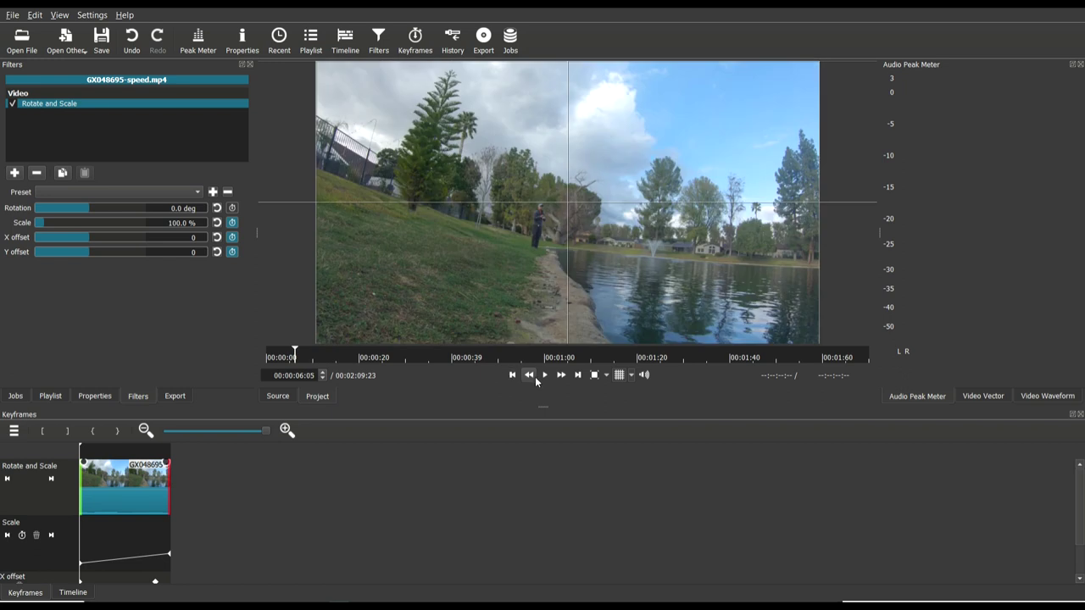
Turn off the grid overlay on the preview and return to the timeline with the playhead at 00:00:06:01
left_click(624, 376)
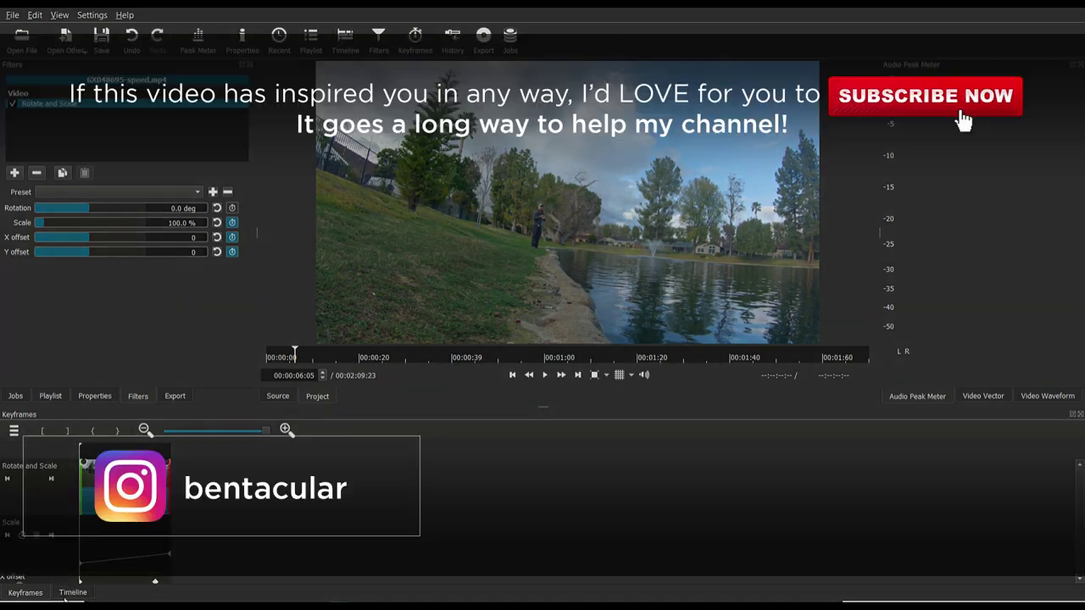
left_click(73, 593)
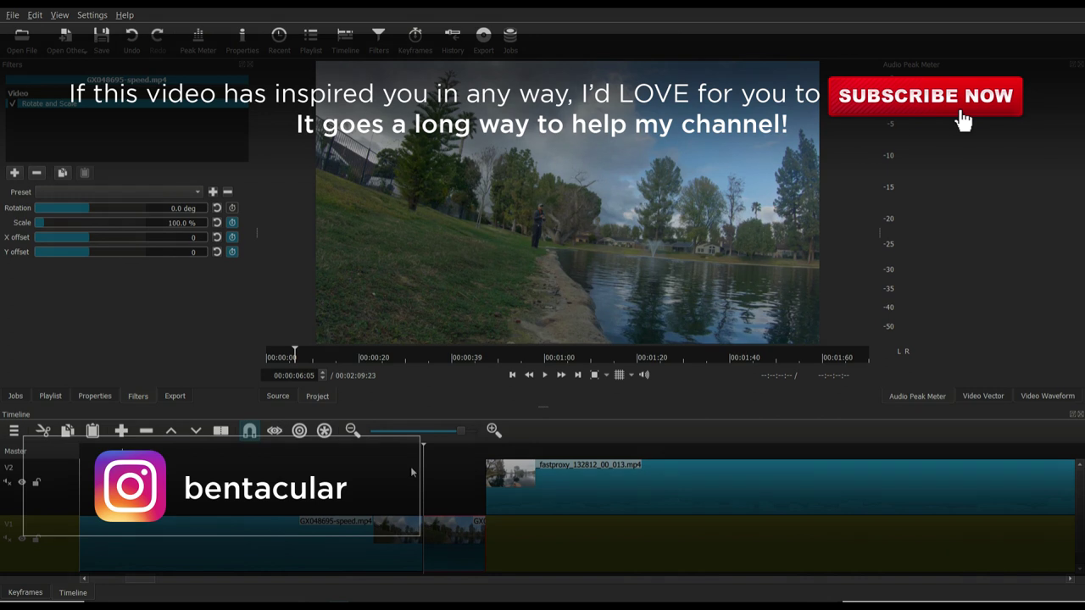
left_click(382, 447)
left_click_drag(421, 438, 394, 436)
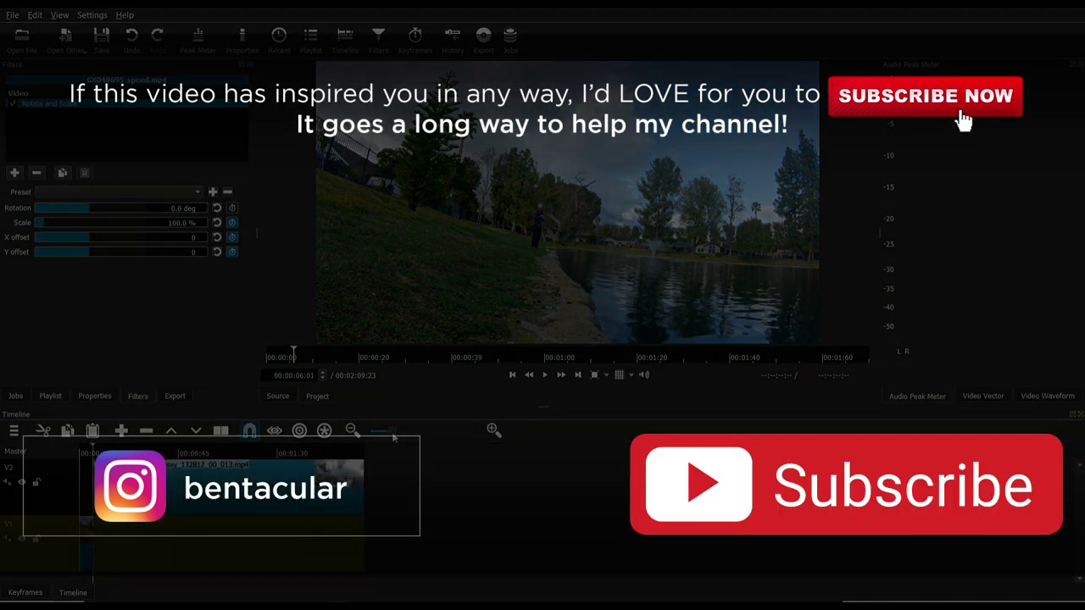
left_click(415, 436)
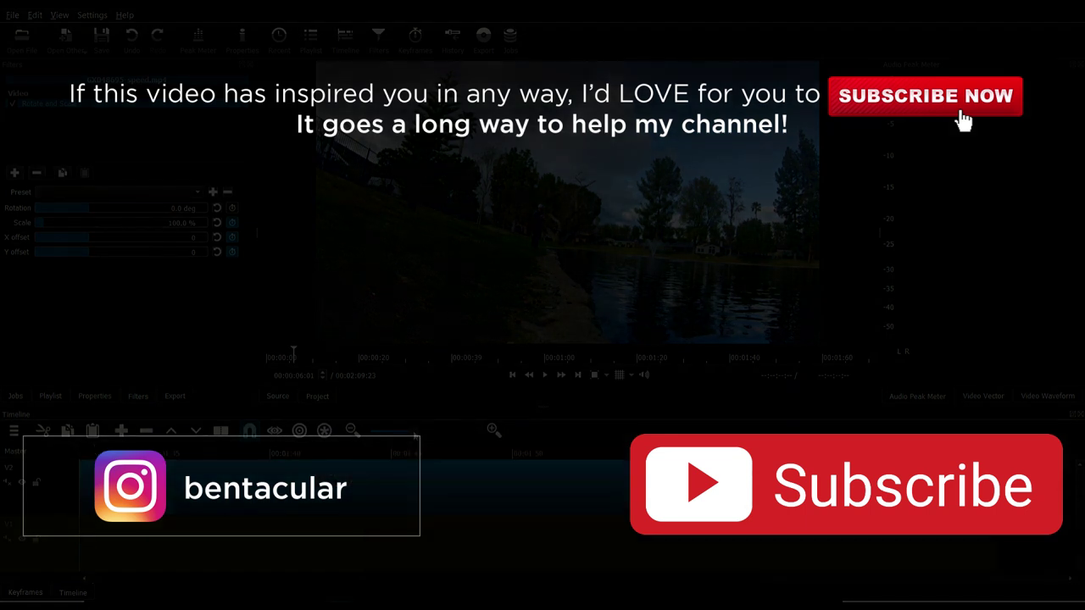